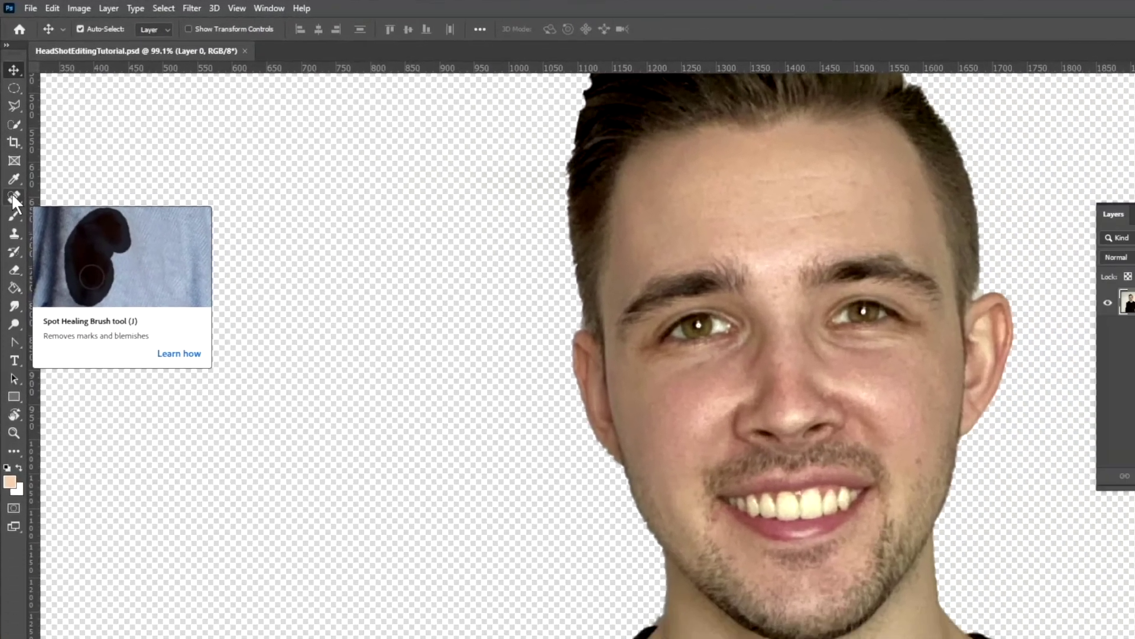
# Step: With the Spot Healing Brush at 35 px, remove the mole beside the left mouth corner and the crease across the lower forehead
pyautogui.click(13, 195)
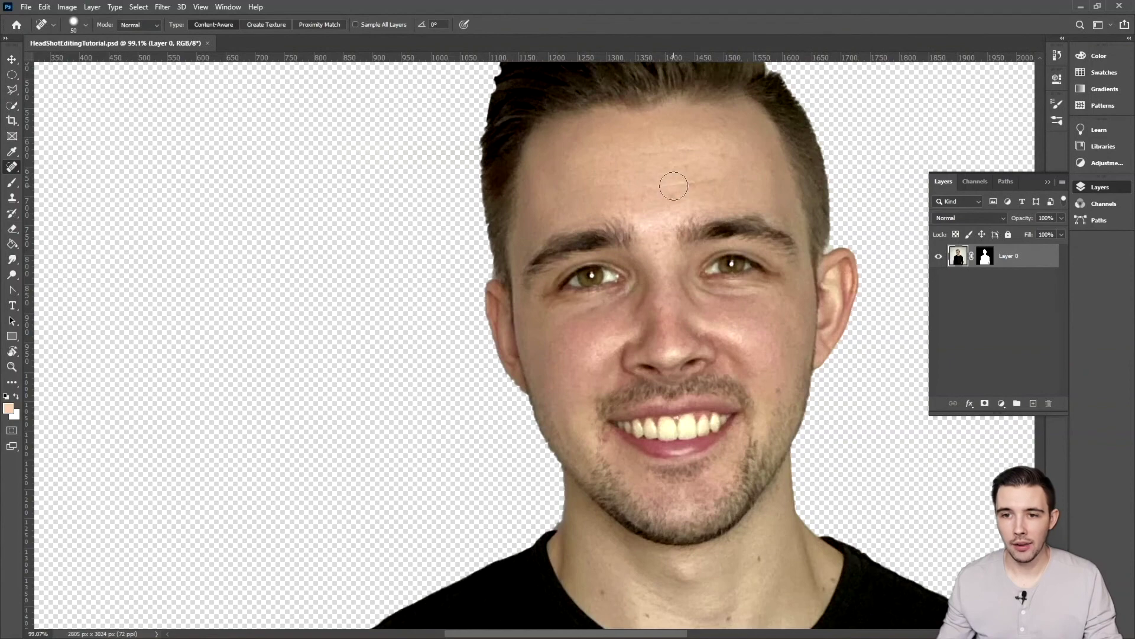
pyautogui.press(']')
pyautogui.press(']')
pyautogui.press(']')
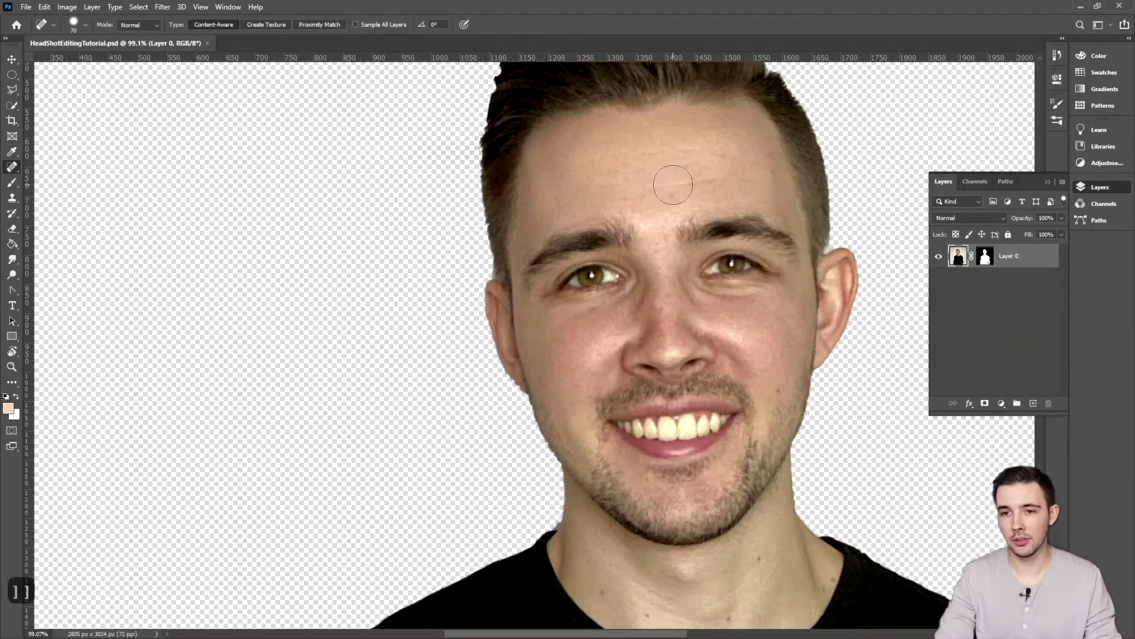
pyautogui.press('[')
pyautogui.press('[')
pyautogui.press('[')
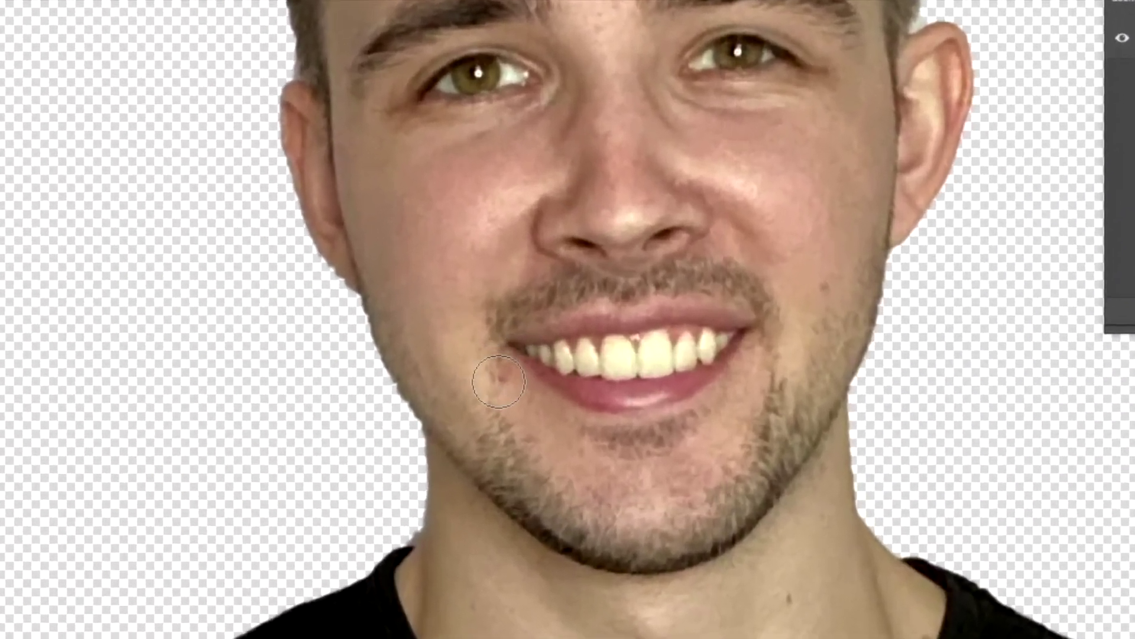
pyautogui.press('[')
pyautogui.press('[')
pyautogui.press('[')
pyautogui.press('[')
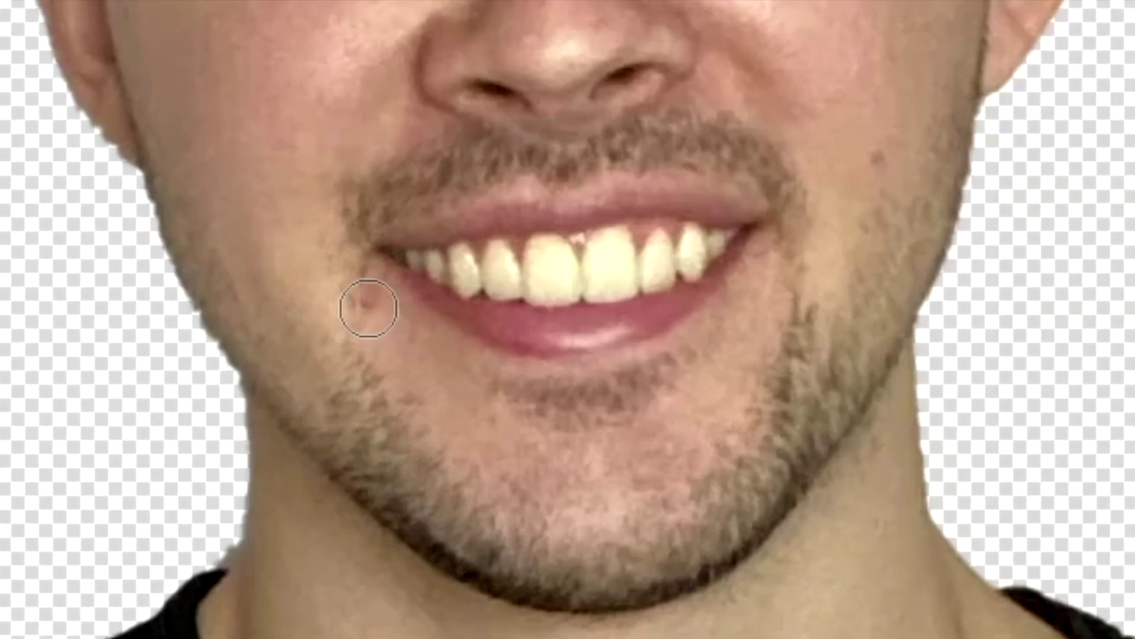
pyautogui.click(368, 302)
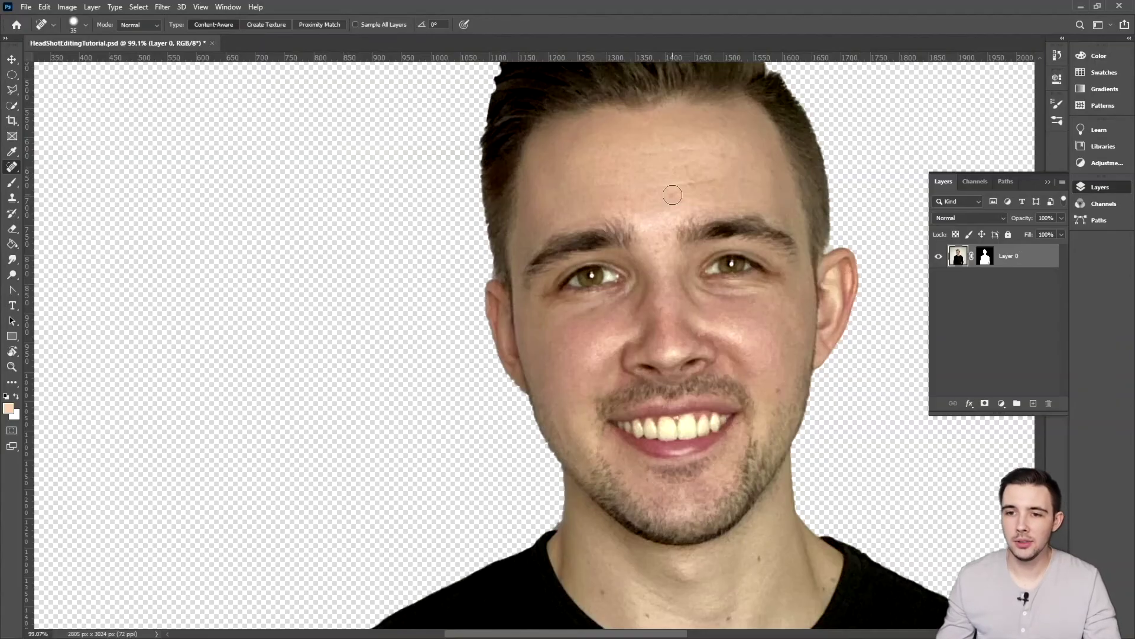
pyautogui.click(686, 188)
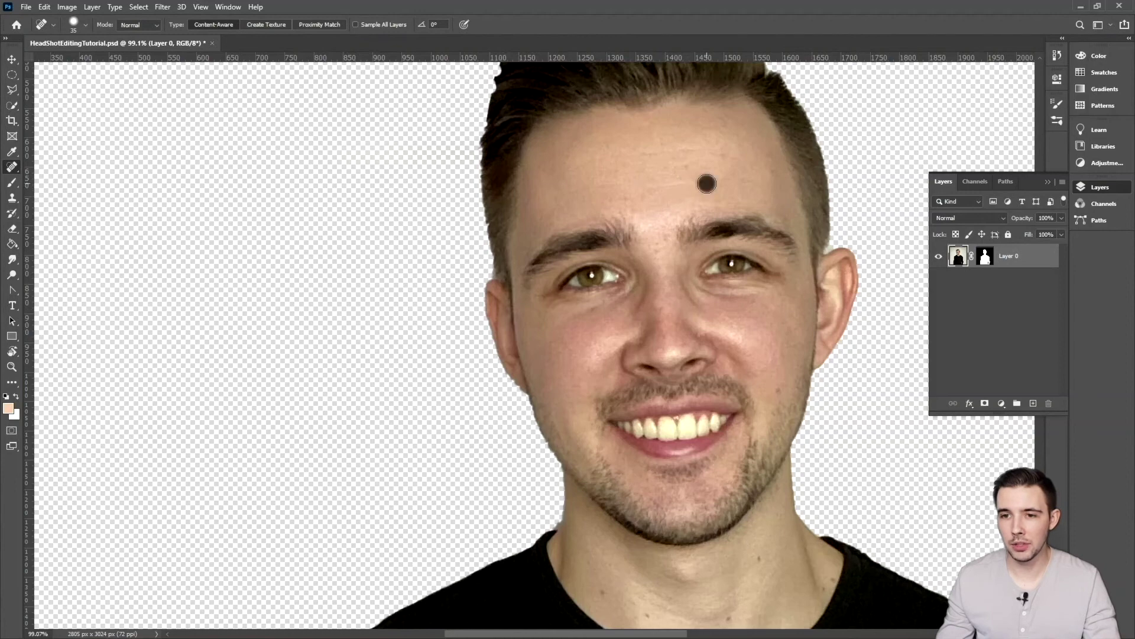
pyautogui.moveTo(756, 186); pyautogui.dragTo(644, 188)
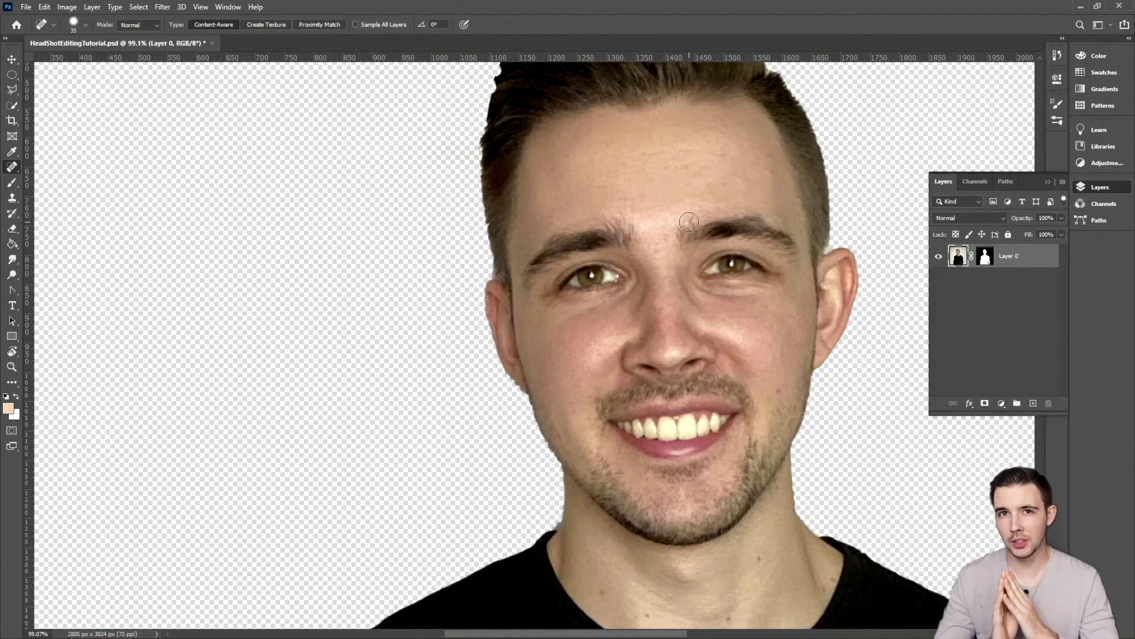
# Step: Enlarge the healing brush to 70 px, undo the last stroke, and heal the spots and lines across the upper forehead
pyautogui.press(']')
pyautogui.press(']')
pyautogui.press(']')
pyautogui.press(']')
pyautogui.press(']')
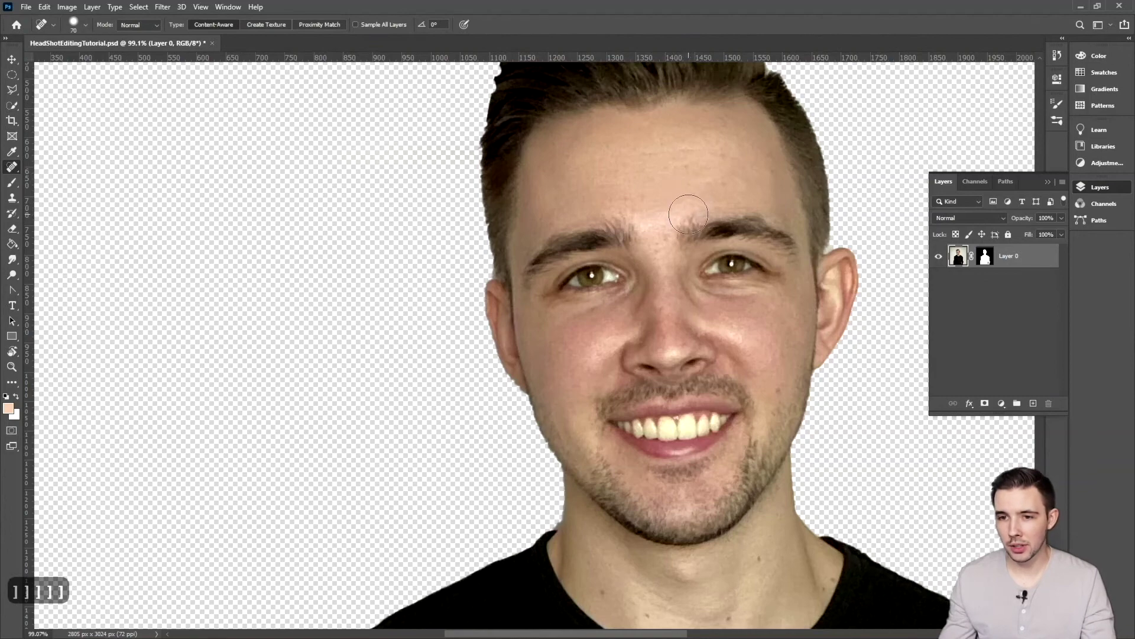
pyautogui.scroll(3, 688, 214)
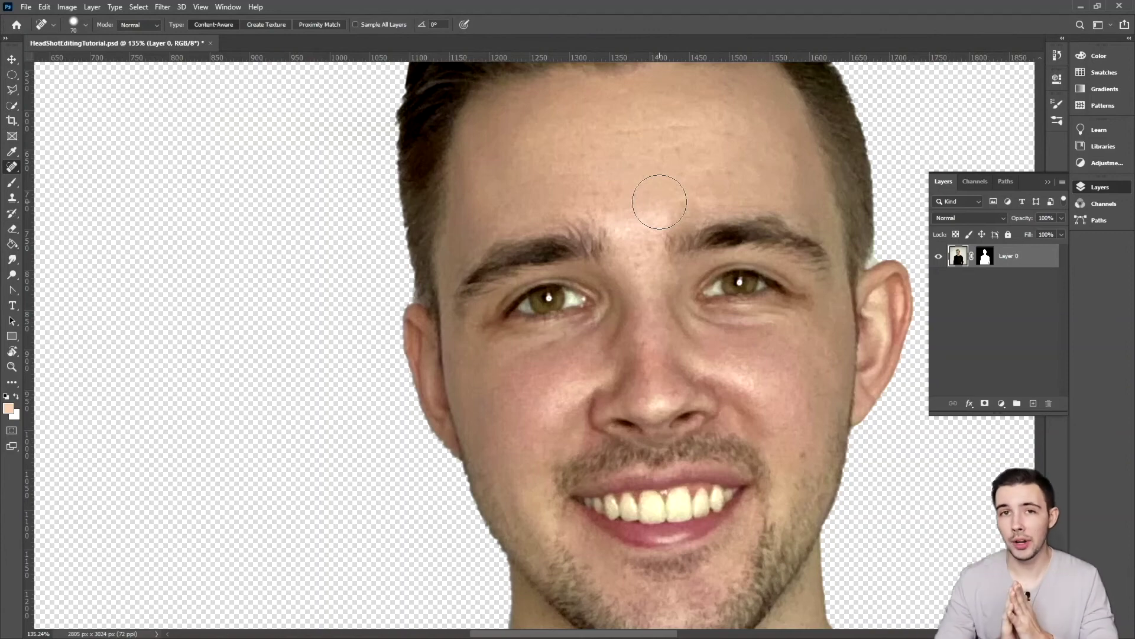
pyautogui.hotkey('ctrl', 'z')
pyautogui.click(679, 146)
pyautogui.click(721, 139)
pyautogui.click(714, 114)
pyautogui.click(653, 122)
pyautogui.click(631, 121)
pyautogui.click(591, 132)
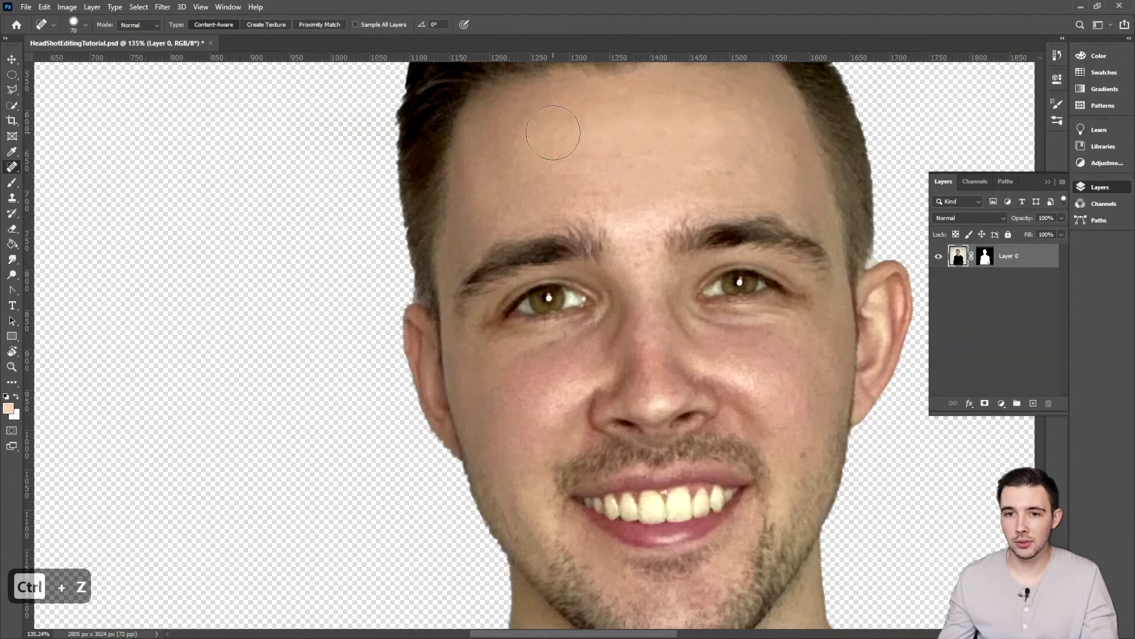
# Step: Heal the remaining blemishes on the side of the forehead and in the band above the eyebrows
pyautogui.click(535, 146)
pyautogui.moveTo(571, 172); pyautogui.dragTo(624, 170)
pyautogui.click(706, 168)
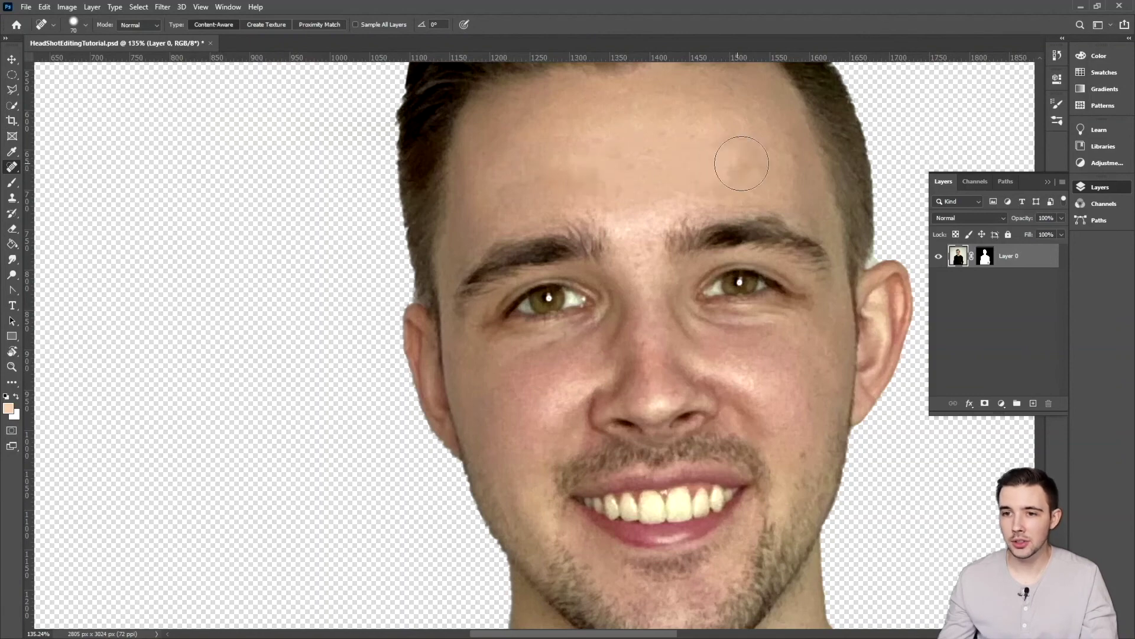
# Step: Try healing the forehead with one long stroke and with single dabs, and undo these strokes
pyautogui.moveTo(760, 162)
pyautogui.mouseDown()
pyautogui.moveTo(555, 165)
pyautogui.moveTo(535, 134)
pyautogui.moveTo(690, 135)
pyautogui.moveTo(716, 109)
pyautogui.moveTo(518, 155)
pyautogui.mouseUp()
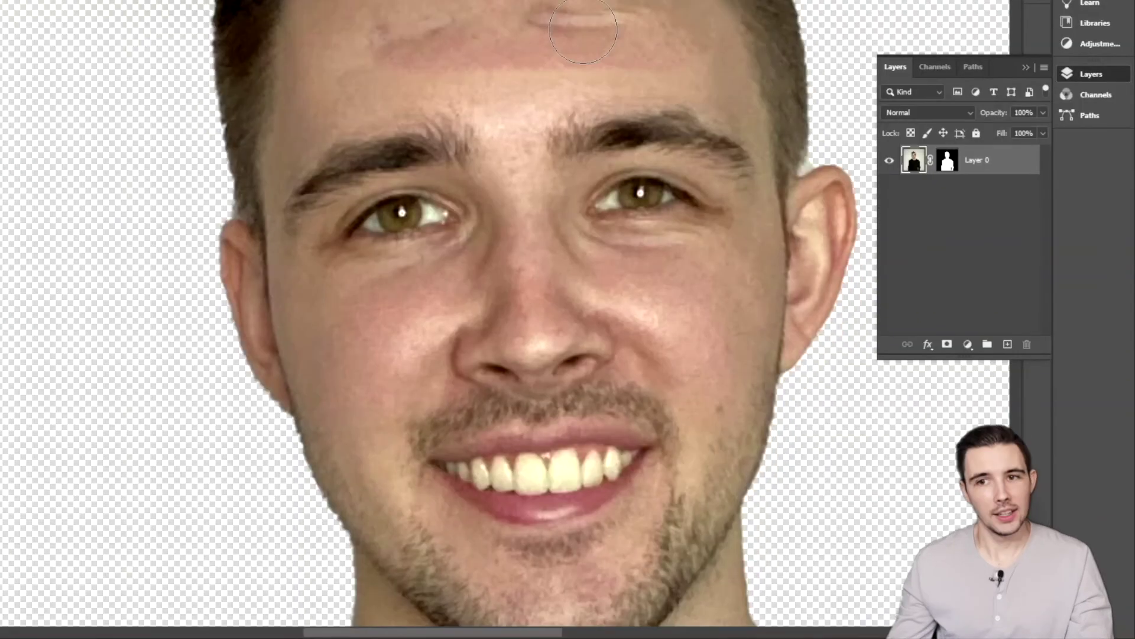
pyautogui.scroll(-5, 784, 98)
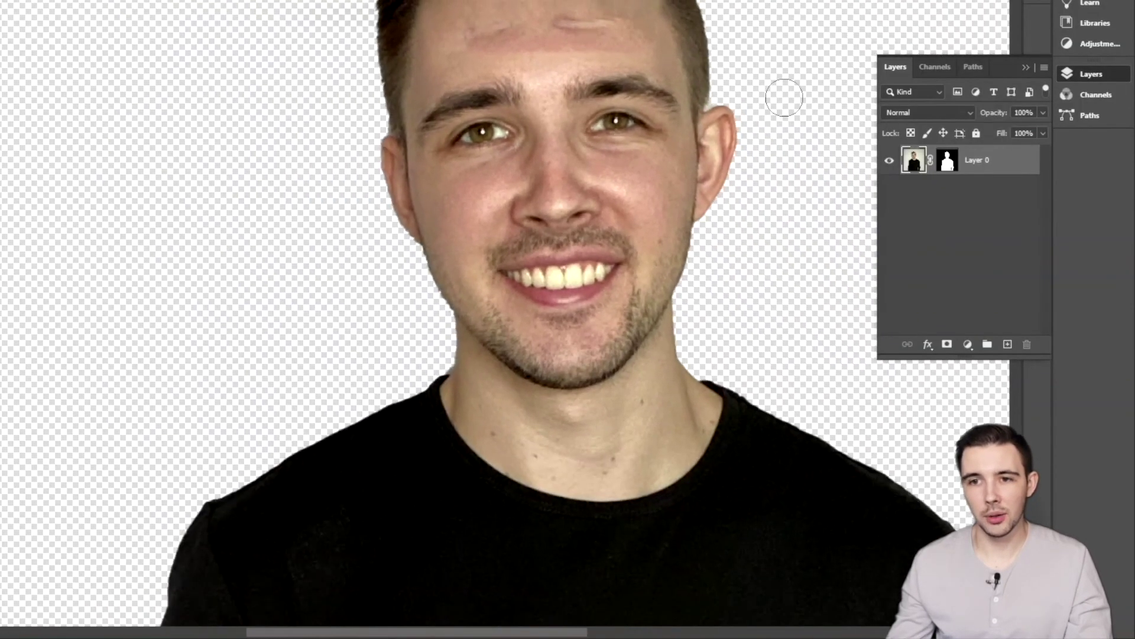
pyautogui.hotkey('ctrl', 'z')
pyautogui.click(622, 39)
pyautogui.click(618, 20)
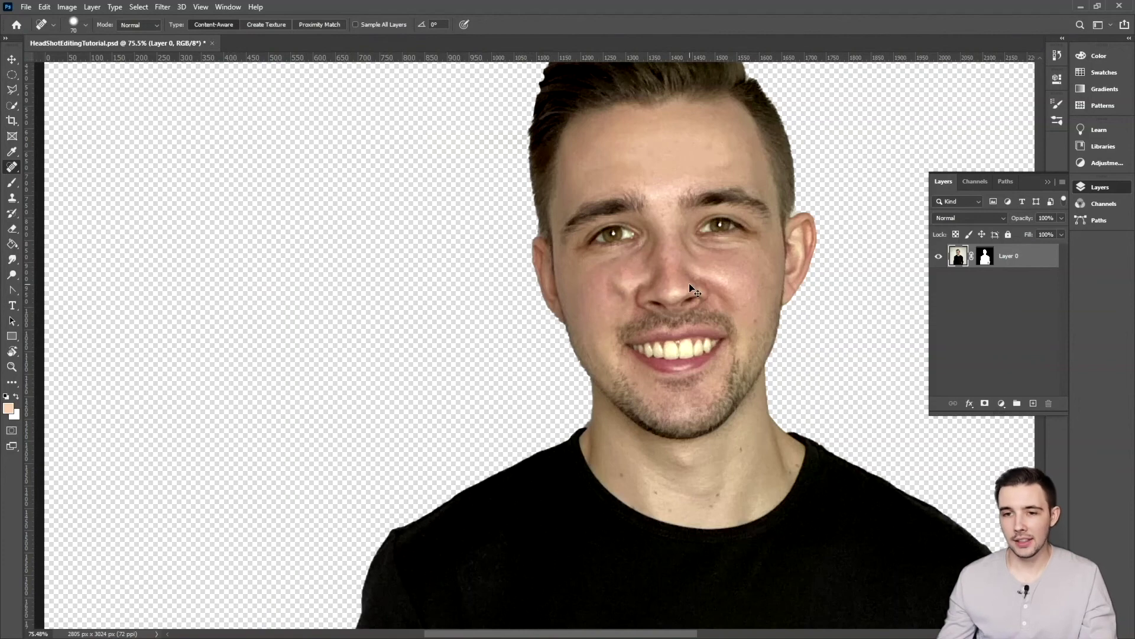
pyautogui.hotkey('ctrl', 'z')
pyautogui.hotkey('ctrl', 'z')
# Step: Reduce the healing brush to 35 px and heal the blemish on the left cheek beside the nose
pyautogui.scroll(5, 630, 289)
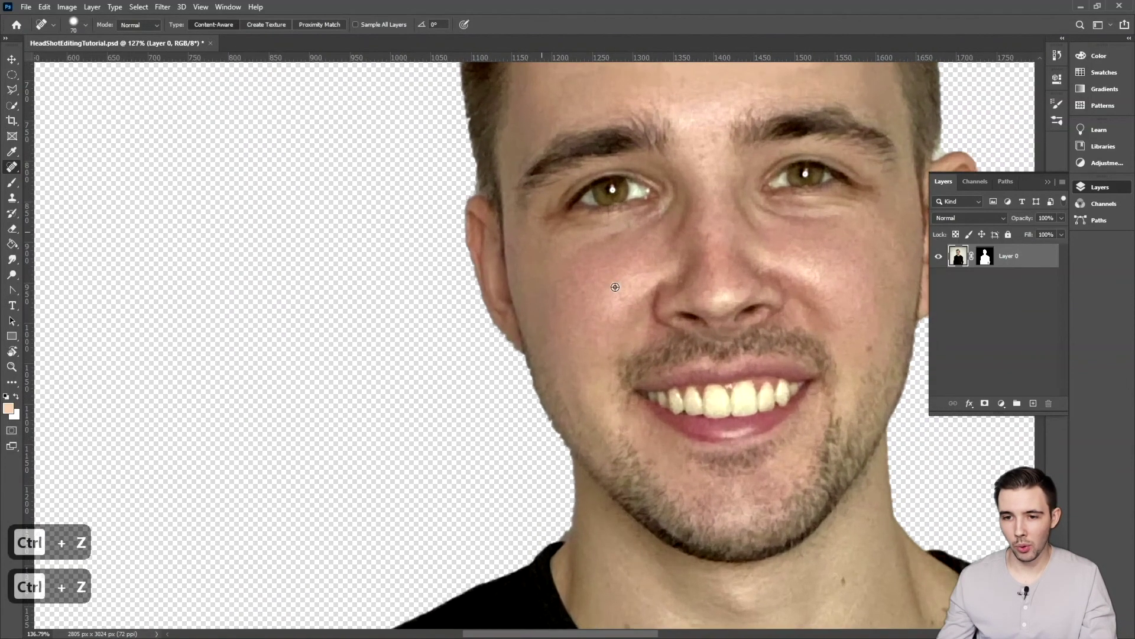
pyautogui.press('[')
pyautogui.press('[')
pyautogui.press('[')
pyautogui.press('[')
pyautogui.press('[')
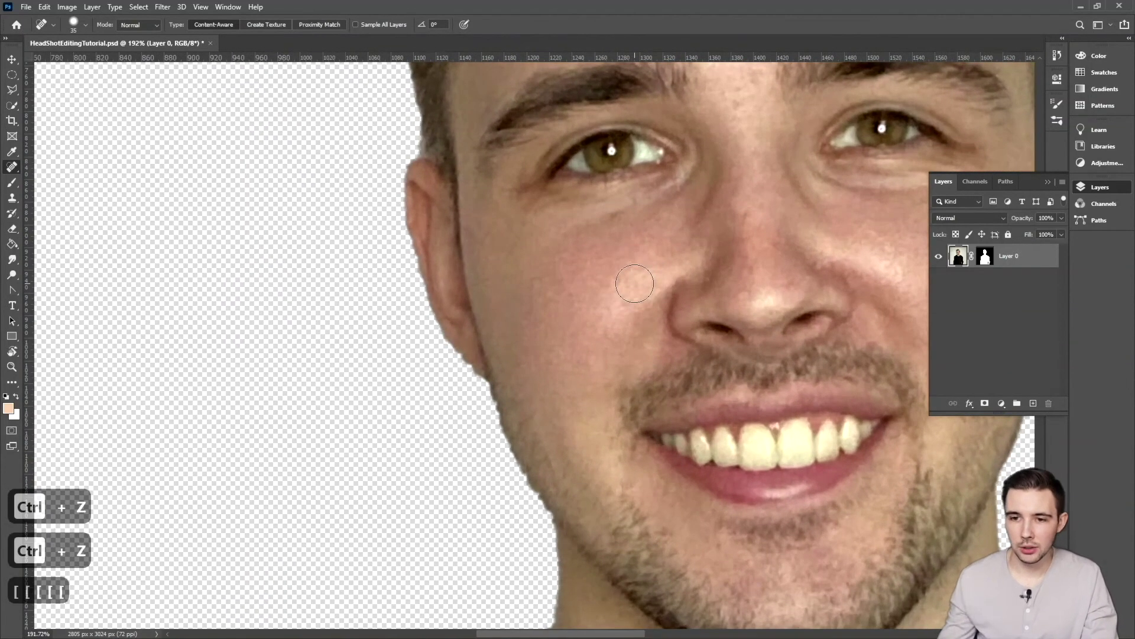
pyautogui.click(646, 269)
# Step: Heal the fine lines and spots along the skin below the left eye
pyautogui.click(644, 213)
pyautogui.click(617, 215)
pyautogui.click(566, 221)
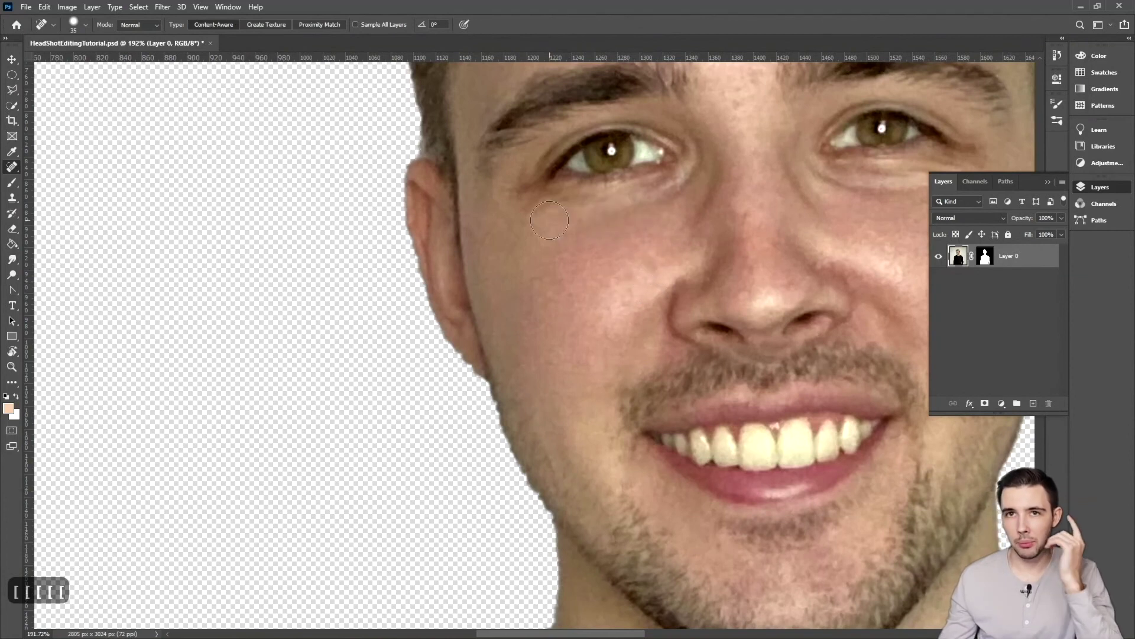
pyautogui.click(574, 221)
pyautogui.click(614, 210)
pyautogui.click(643, 206)
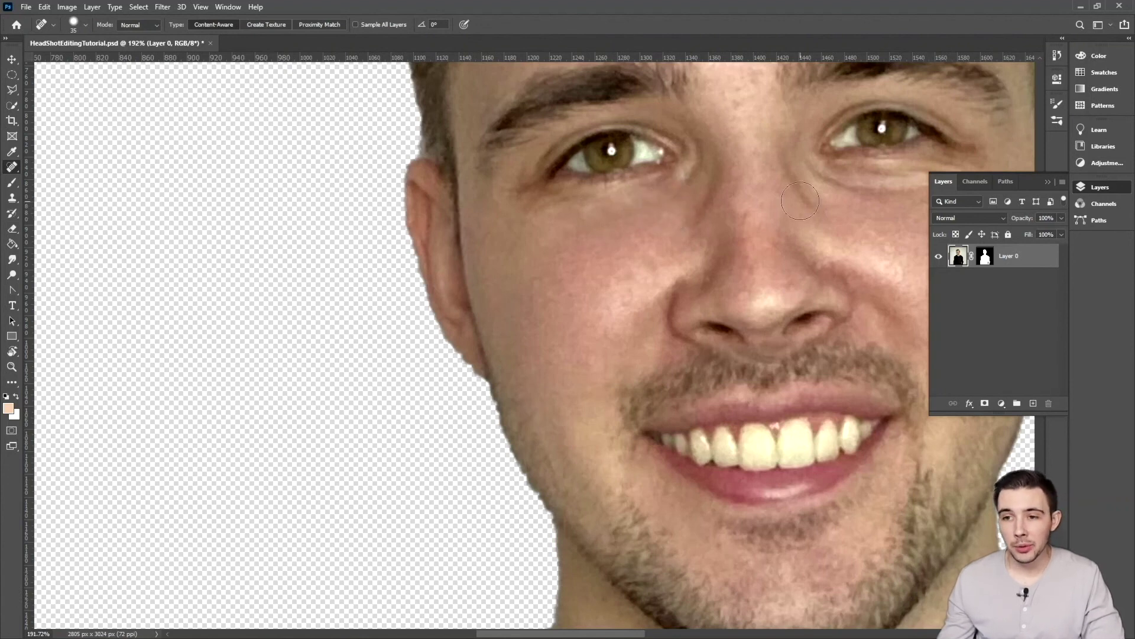
# Step: Try healing the inner crease below the right eye, and undo the strokes
pyautogui.scroll(-5, 806, 193)
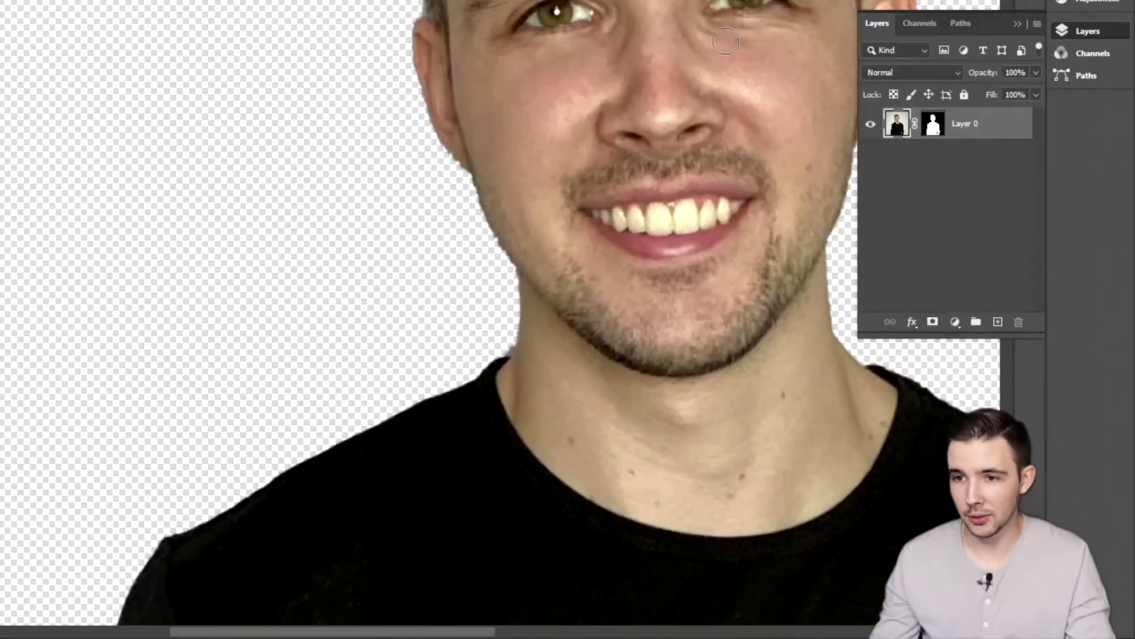
pyautogui.click(802, 183)
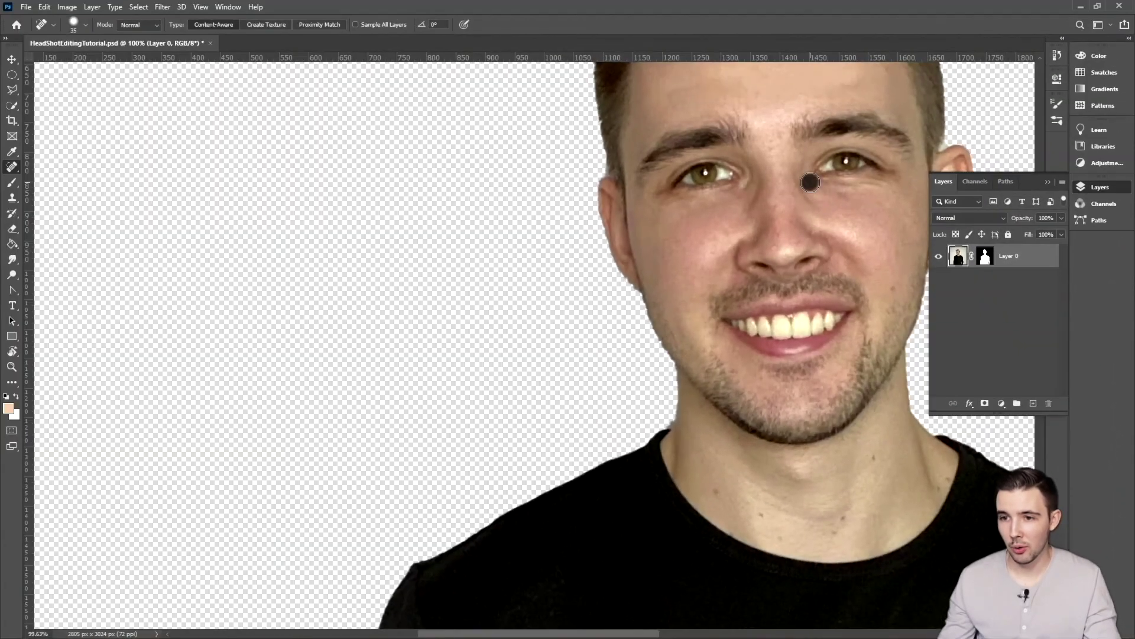
pyautogui.click(831, 190)
pyautogui.hotkey('ctrl', 'z')
pyautogui.hotkey('ctrl', 'z')
pyautogui.hotkey('ctrl', 'z')
# Step: Heal the blemishes and fine lines on the skin below the right eye
pyautogui.scroll(5, 858, 196)
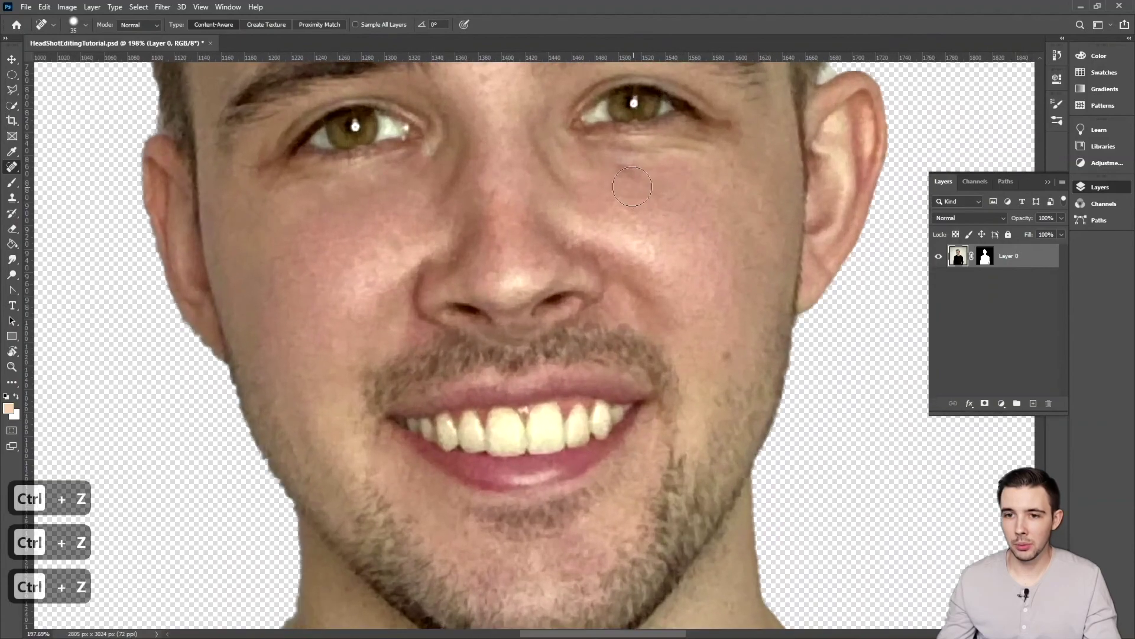
pyautogui.click(632, 187)
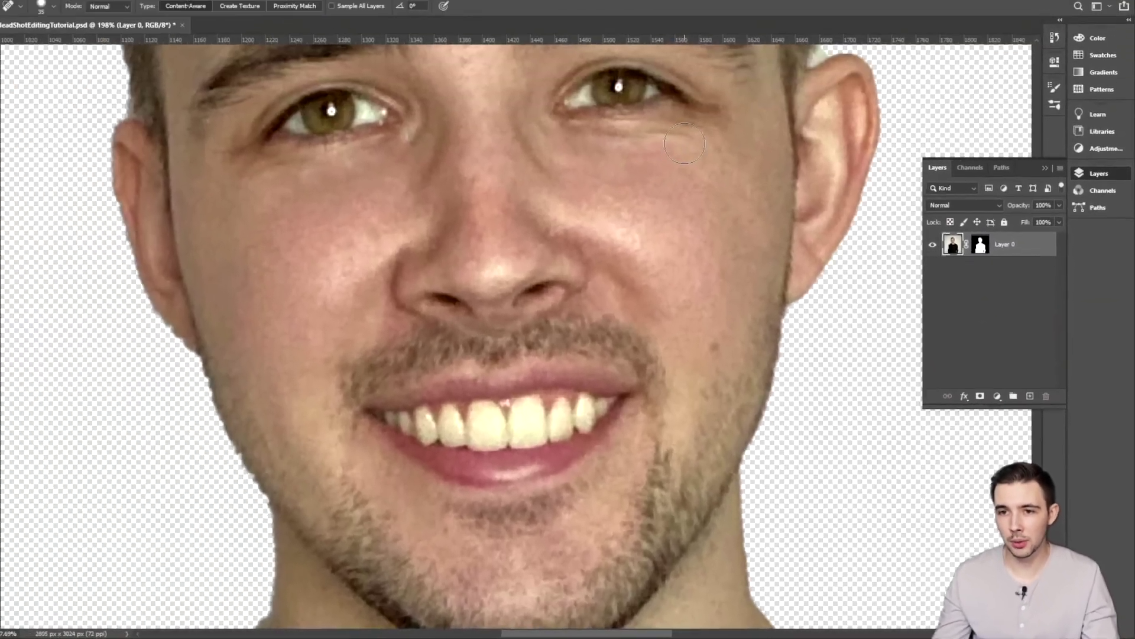
pyautogui.click(674, 143)
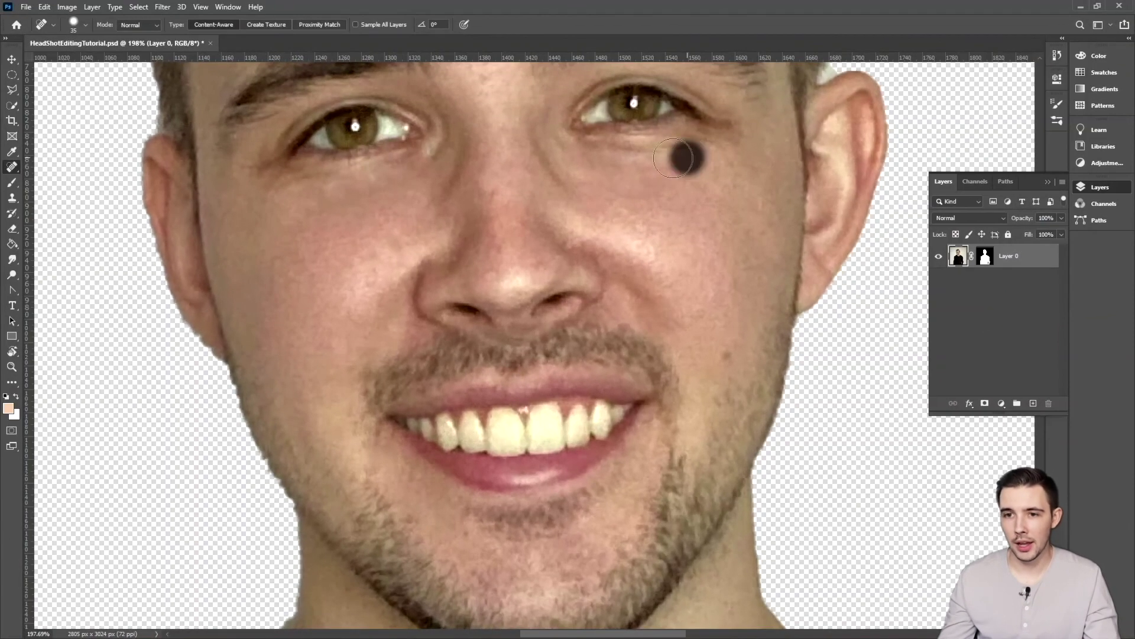
pyautogui.click(611, 144)
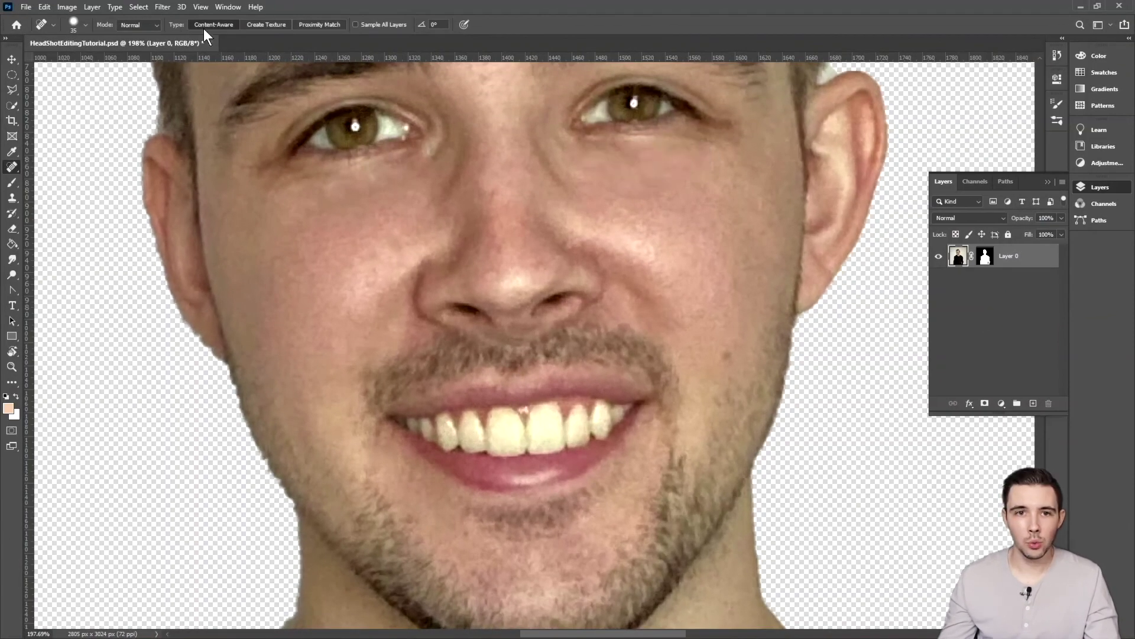
# Step: Set the healing brush hardness to 35%
pyautogui.click(86, 24)
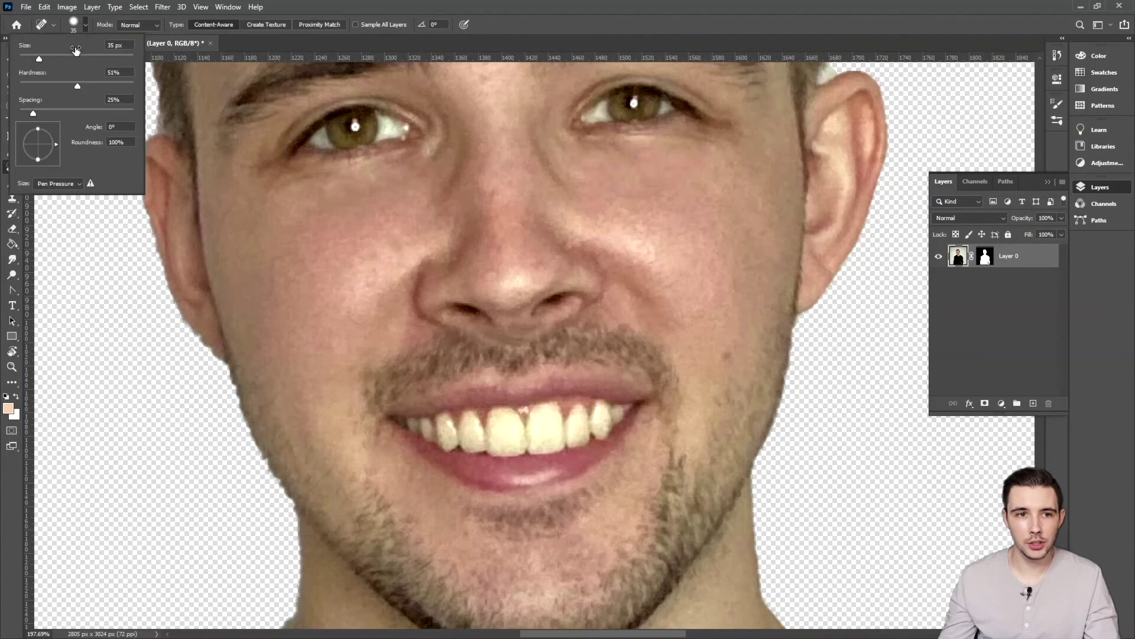
pyautogui.moveTo(76, 86); pyautogui.dragTo(133, 86)
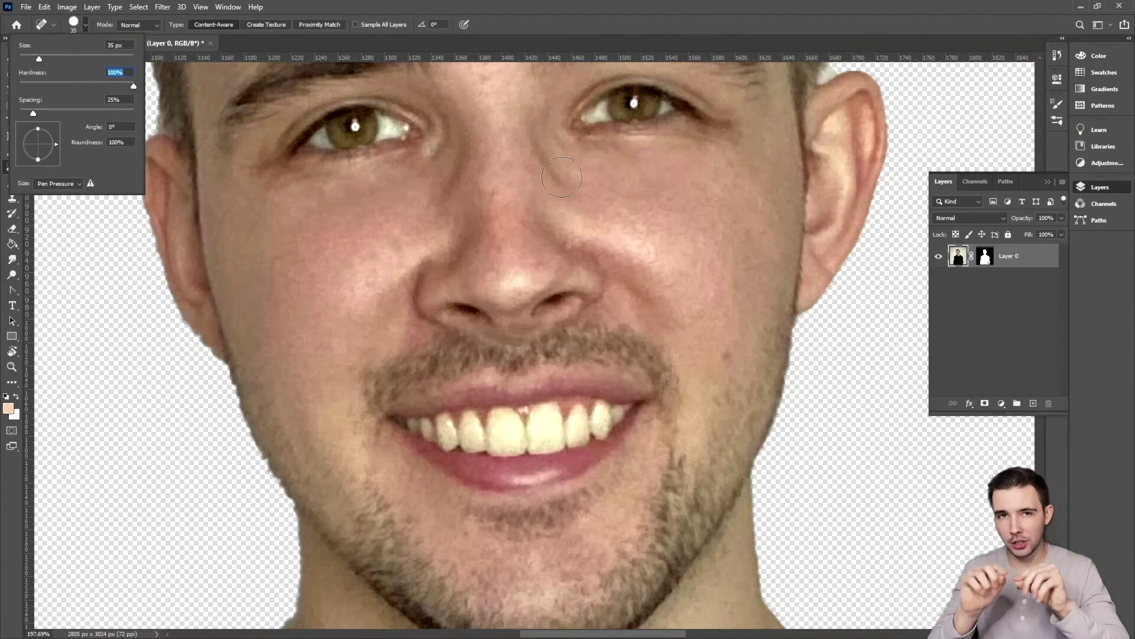
pyautogui.moveTo(133, 86); pyautogui.dragTo(59, 87)
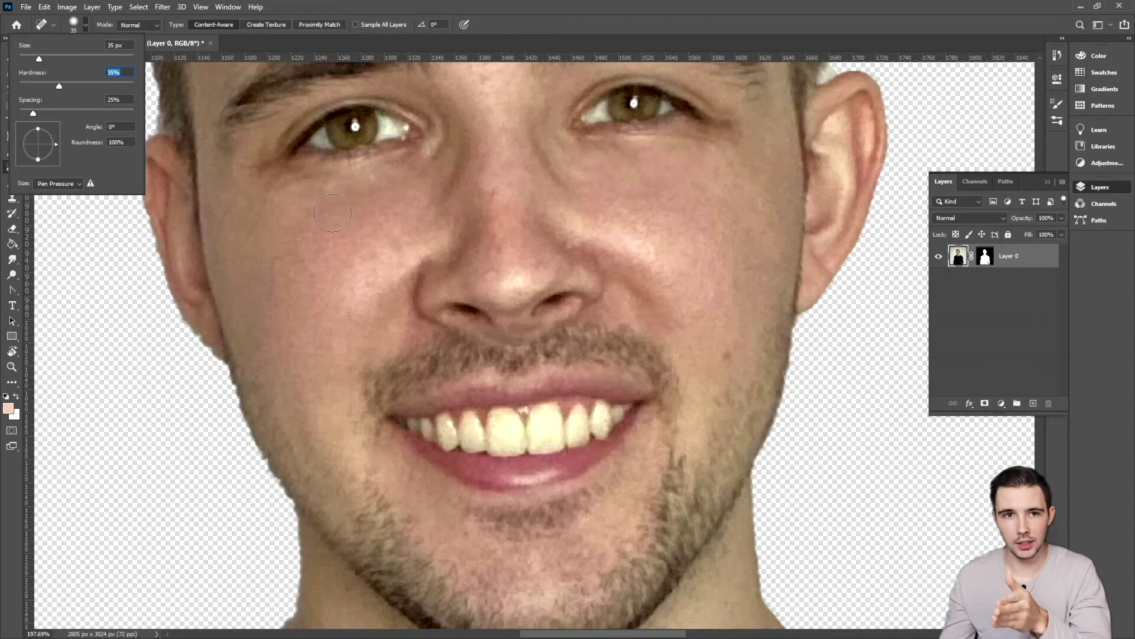
pyautogui.press('Return')
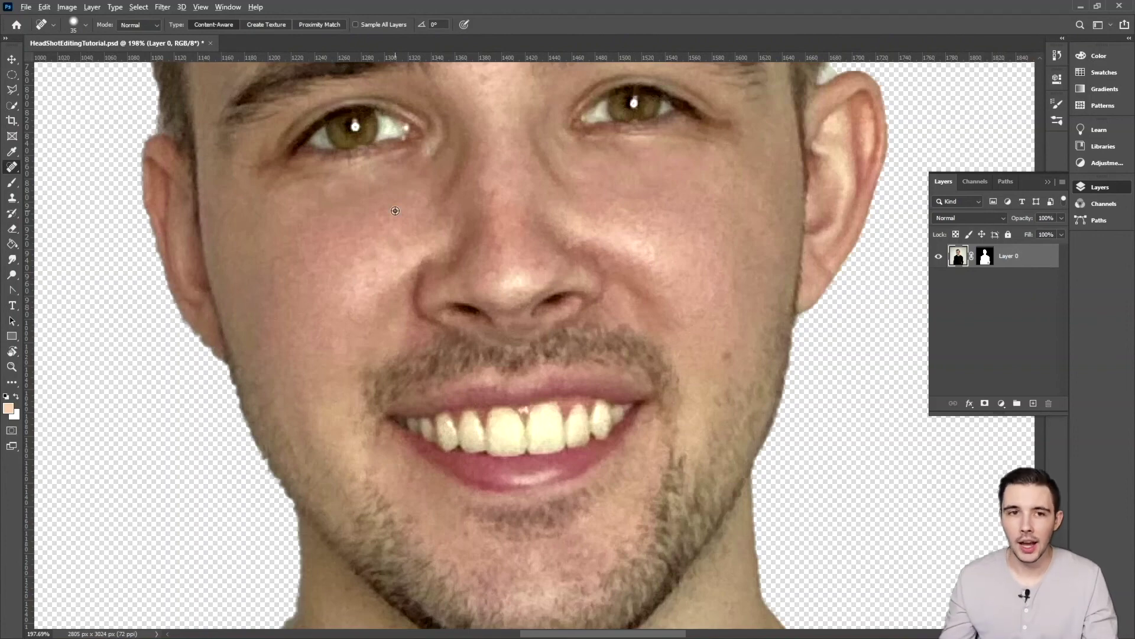
# Step: Remove the mole on the right cheek and the moles and spots across the neck above the shirt collar
pyautogui.scroll(-5, 402, 189)
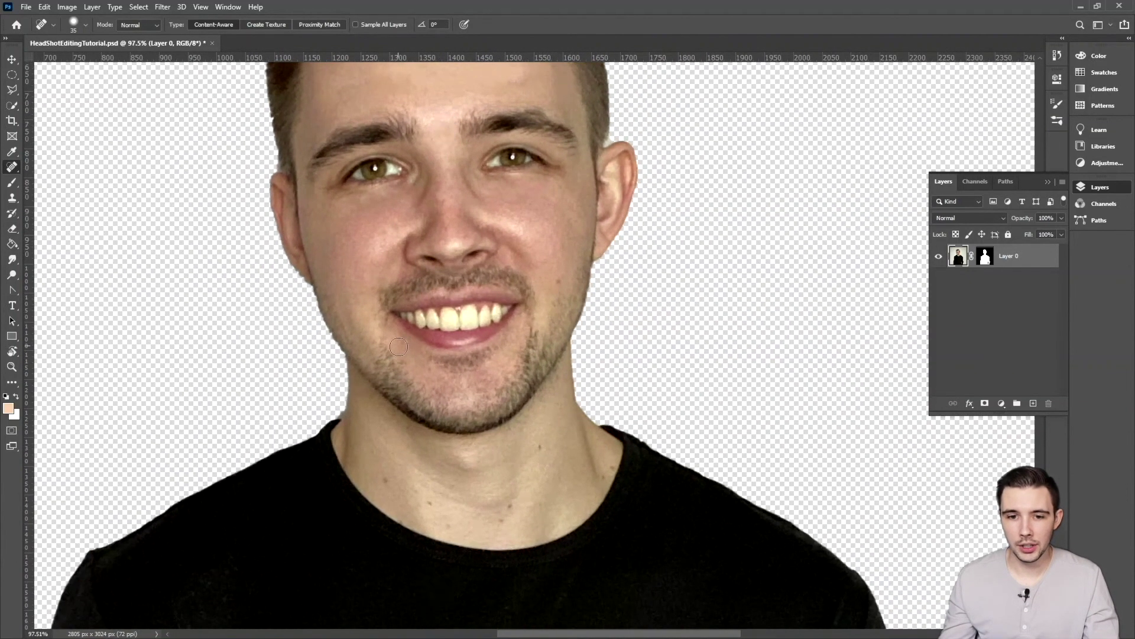
pyautogui.click(557, 280)
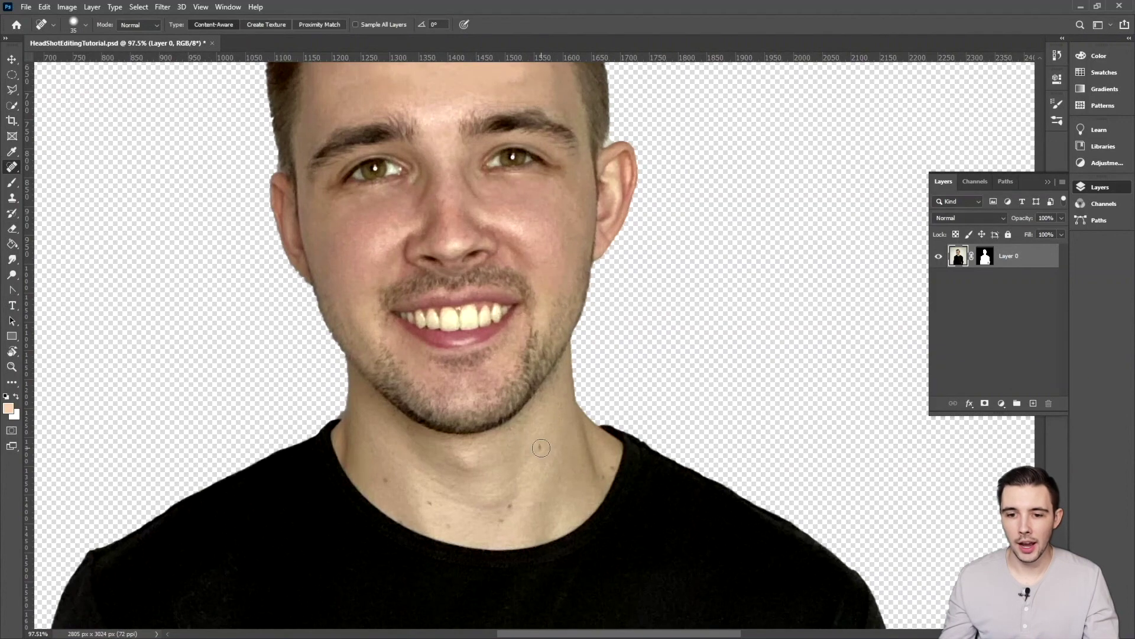
pyautogui.scroll(5, 543, 448)
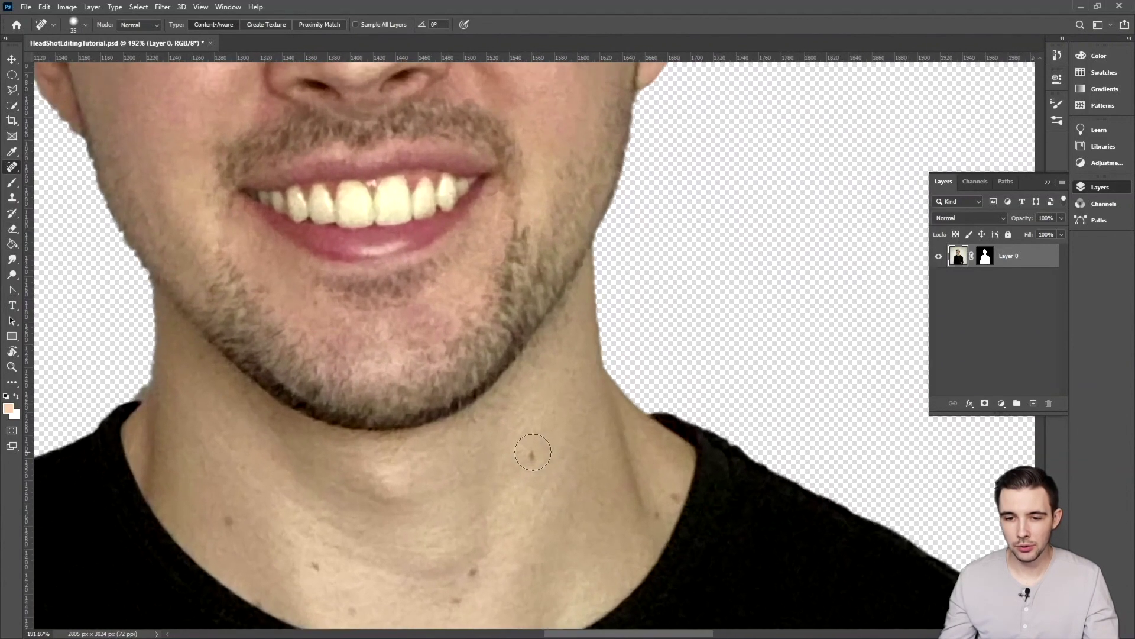
pyautogui.scroll(-2, 533, 447)
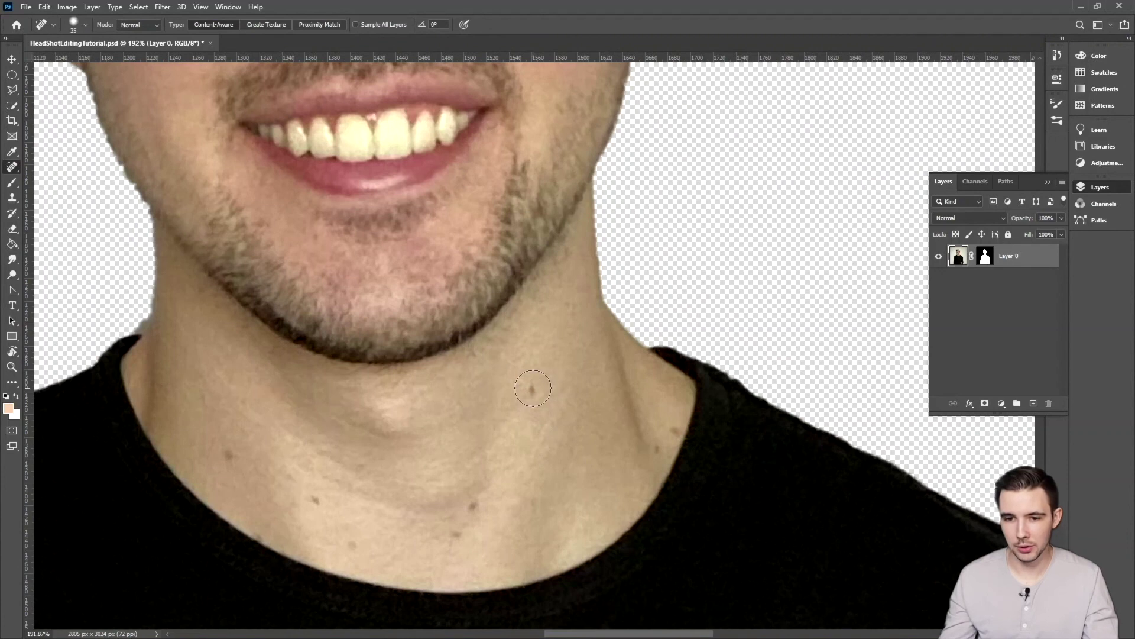
pyautogui.click(473, 506)
pyautogui.click(460, 537)
pyautogui.click(310, 496)
pyautogui.click(237, 451)
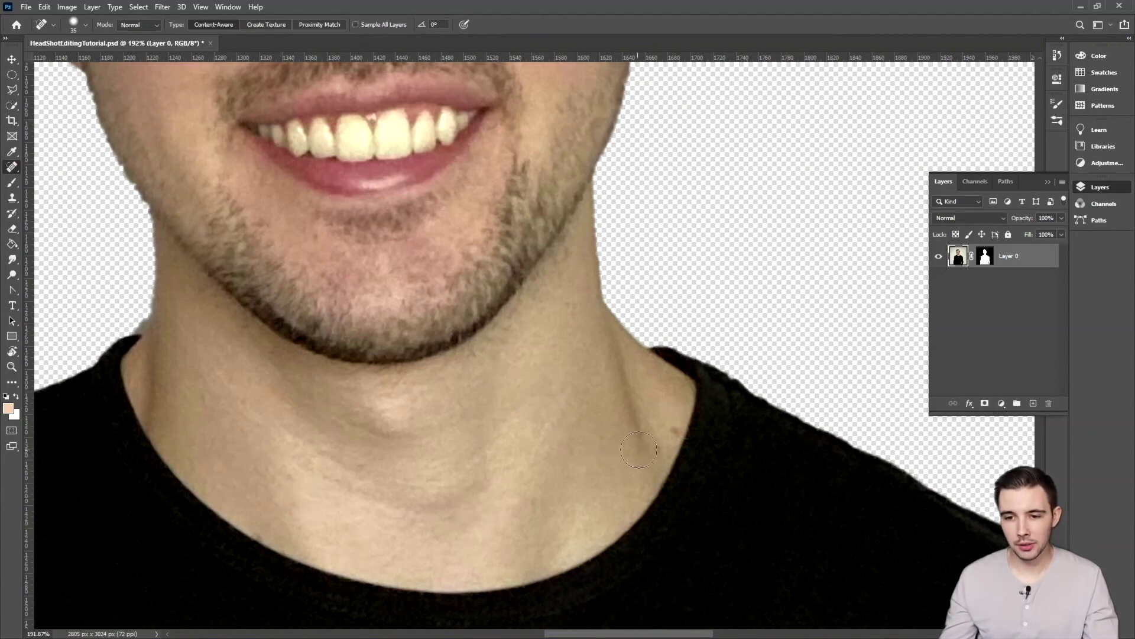
pyautogui.click(663, 434)
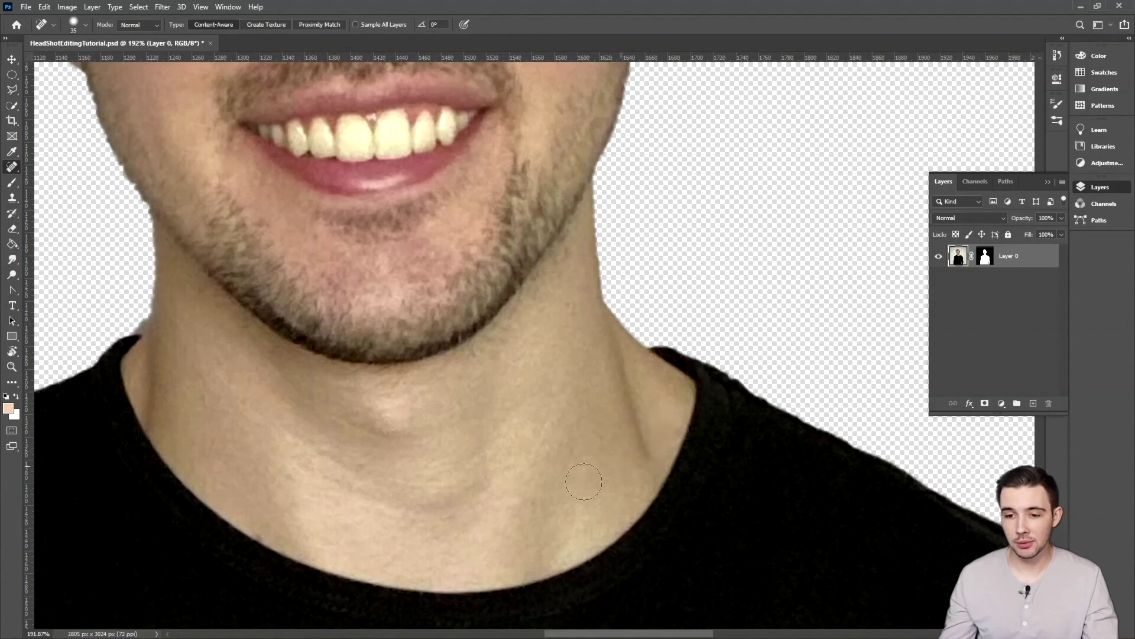
pyautogui.click(362, 461)
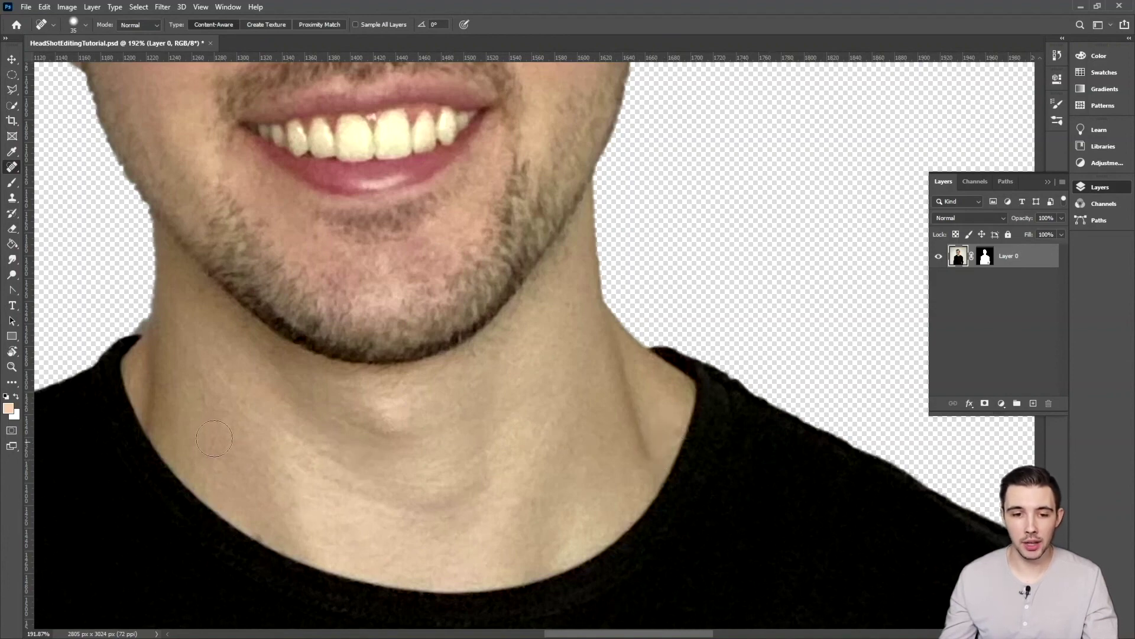
# Step: Heal the remaining spot on the side of the neck above the shirt collar
pyautogui.click(195, 397)
pyautogui.scroll(-5, 312, 409)
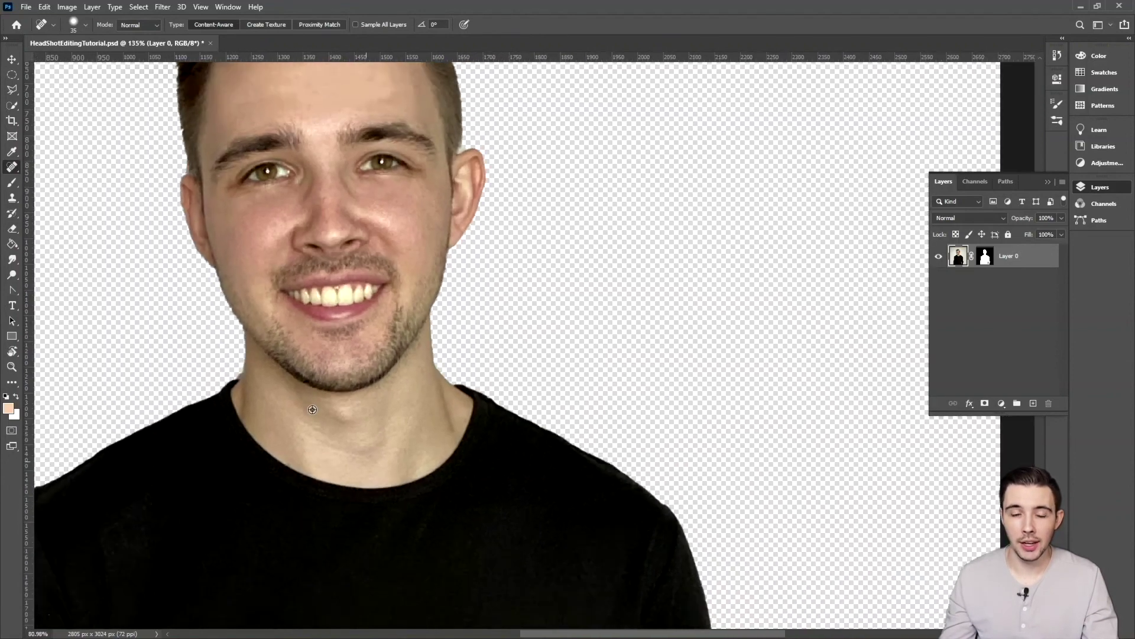
pyautogui.scroll(2, 287, 233)
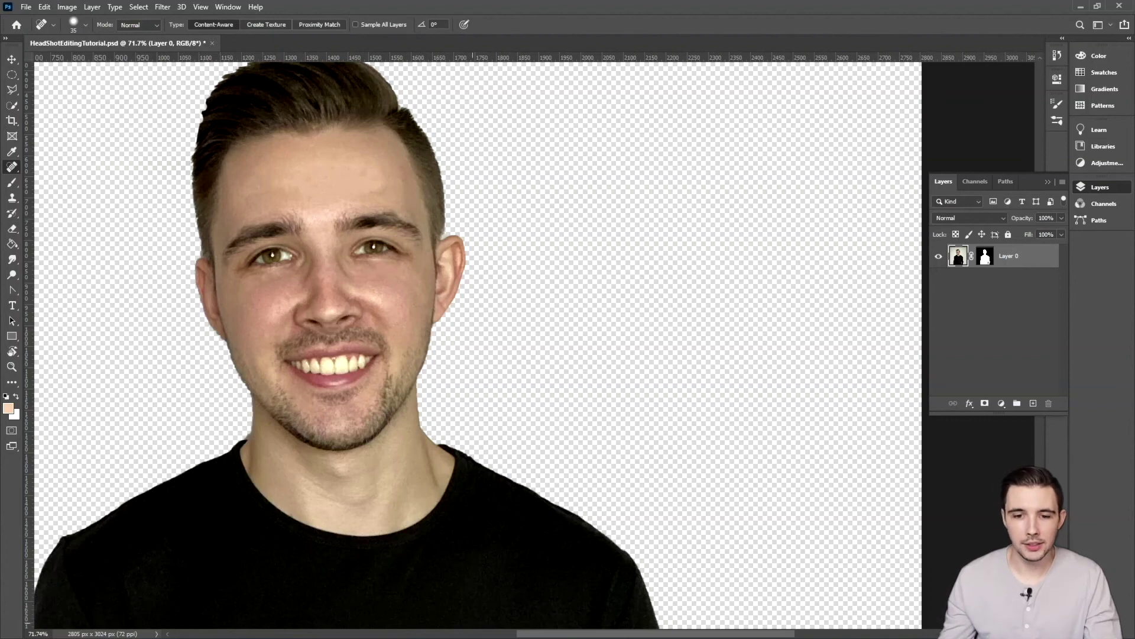
pyautogui.moveTo(531, 635); pyautogui.dragTo(491, 635)
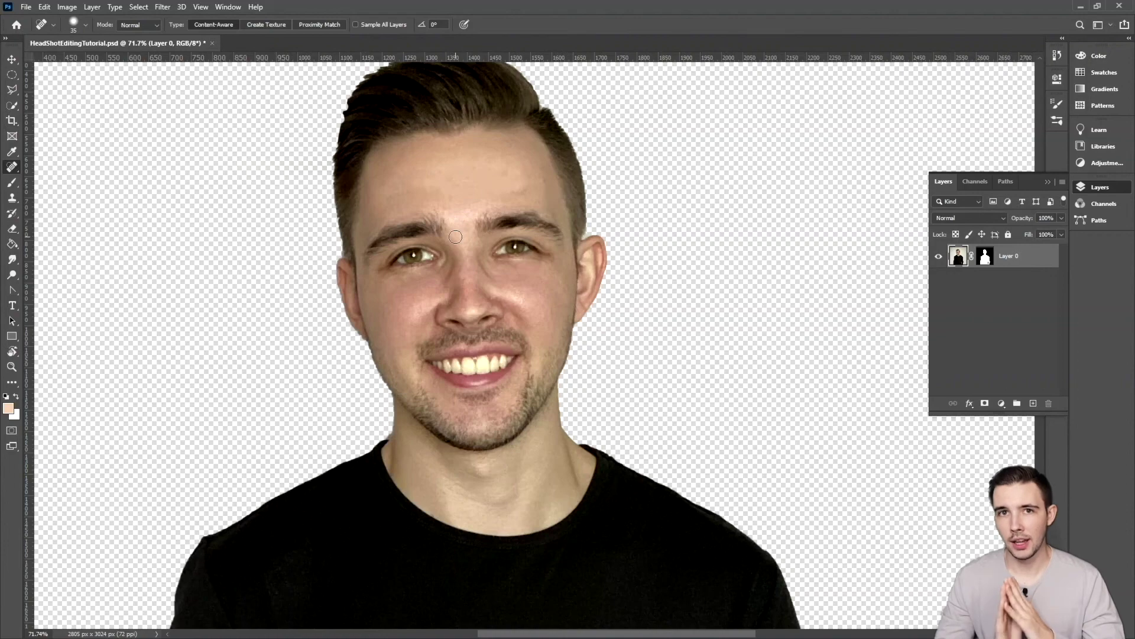
# Step: Set up the Brush tool at 50 px and sample the forehead's skin tone as its paint colour
pyautogui.press('b')
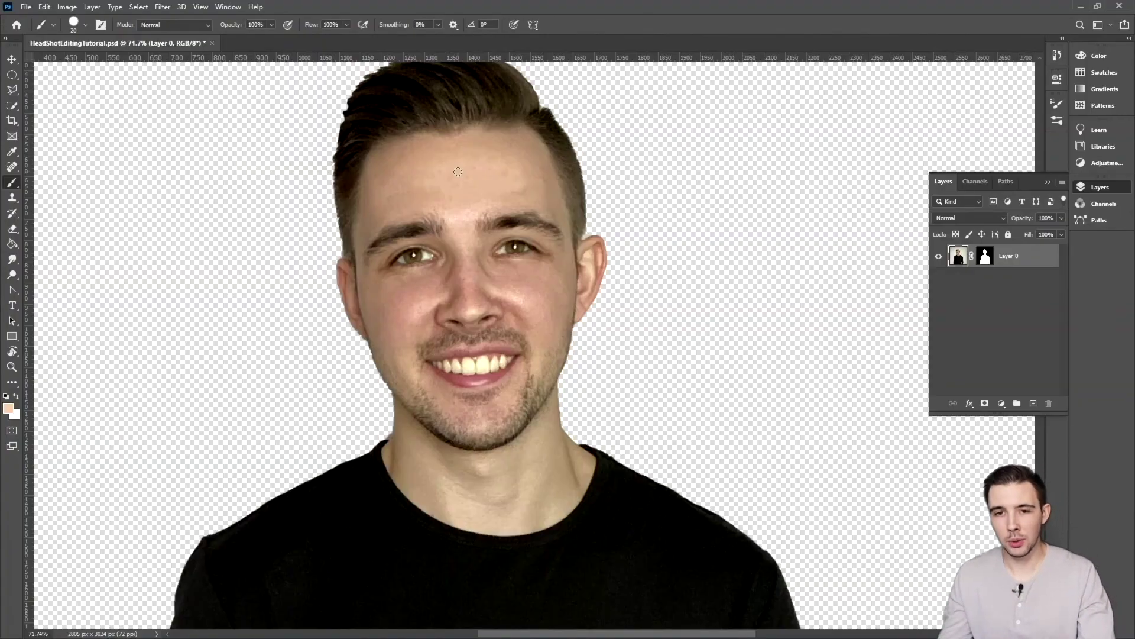
pyautogui.press(']')
pyautogui.press(']')
pyautogui.press(']')
pyautogui.press(']')
pyautogui.press(']')
pyautogui.press(']')
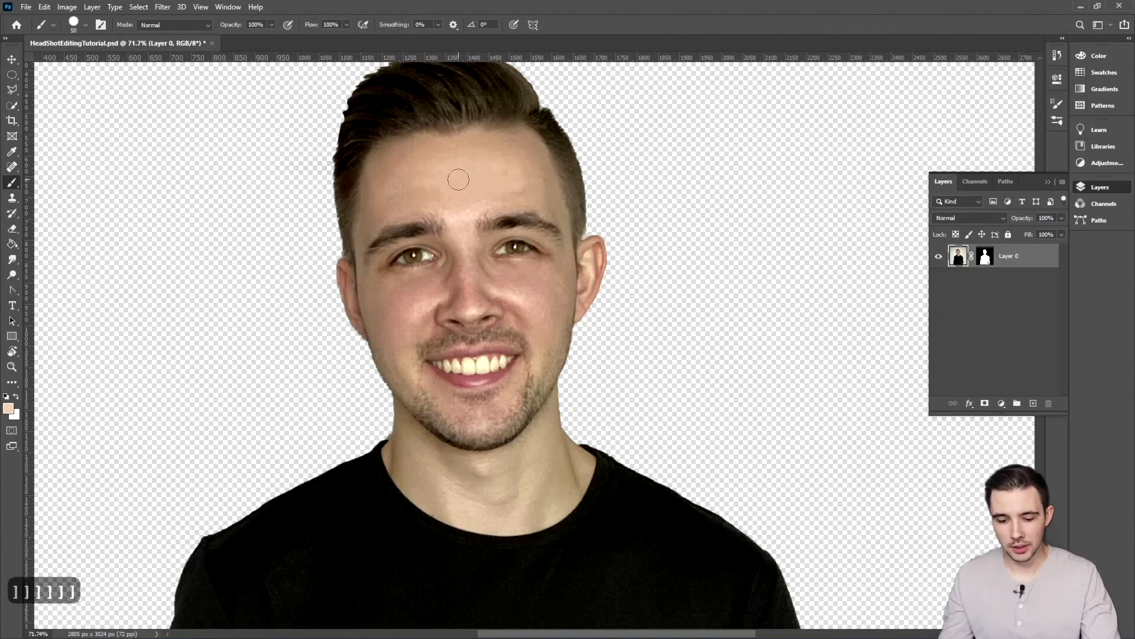
pyautogui.press('i')
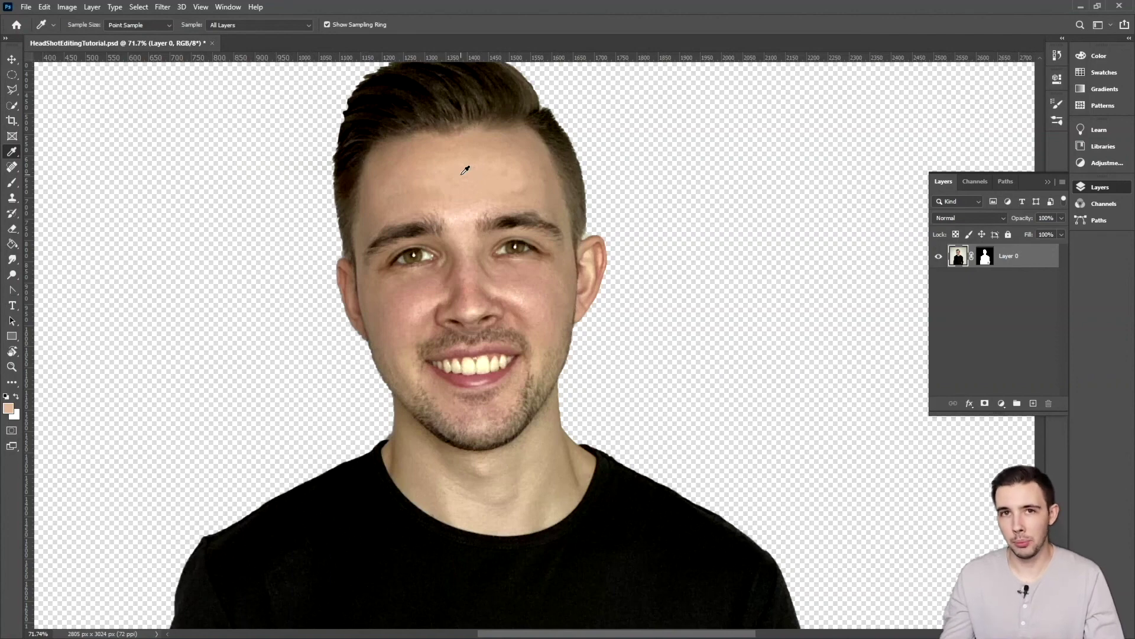
pyautogui.press('b')
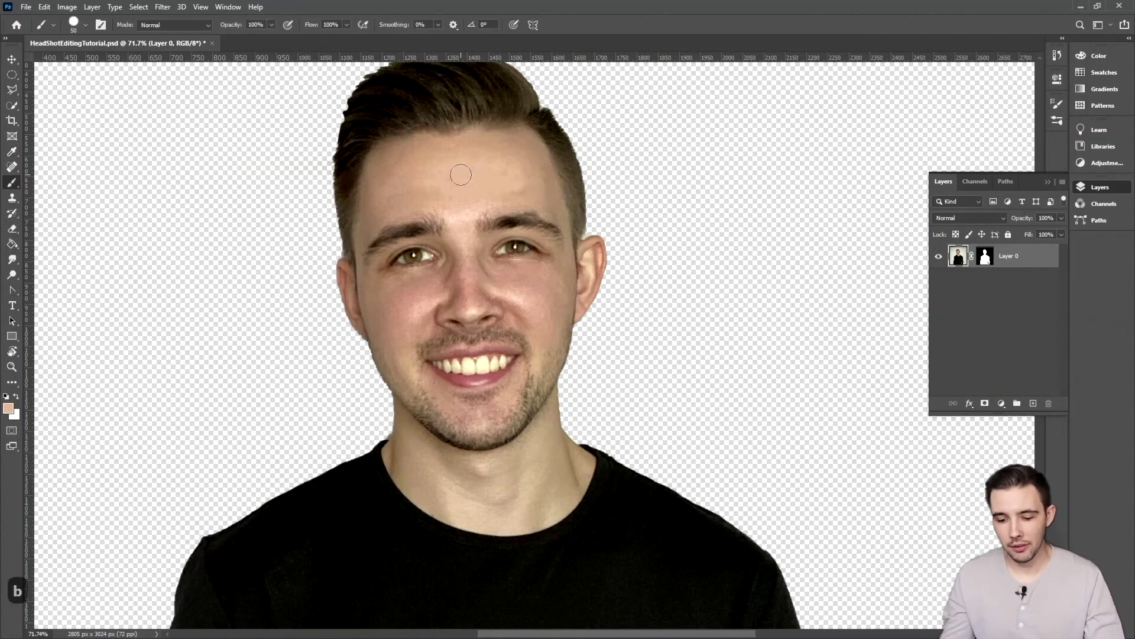
# Step: Enlarge the brush to 125 px and add a new empty layer above the portrait layer
pyautogui.press(']')
pyautogui.press(']')
pyautogui.press(']')
pyautogui.press(']')
pyautogui.press(']')
pyautogui.press(']')
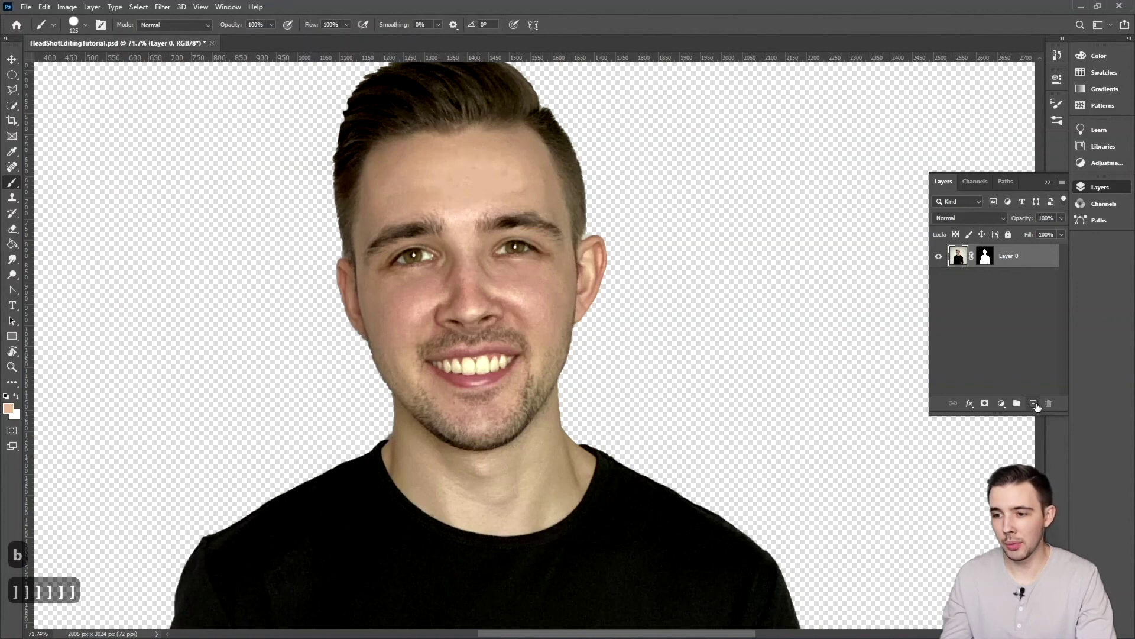
pyautogui.click(1033, 403)
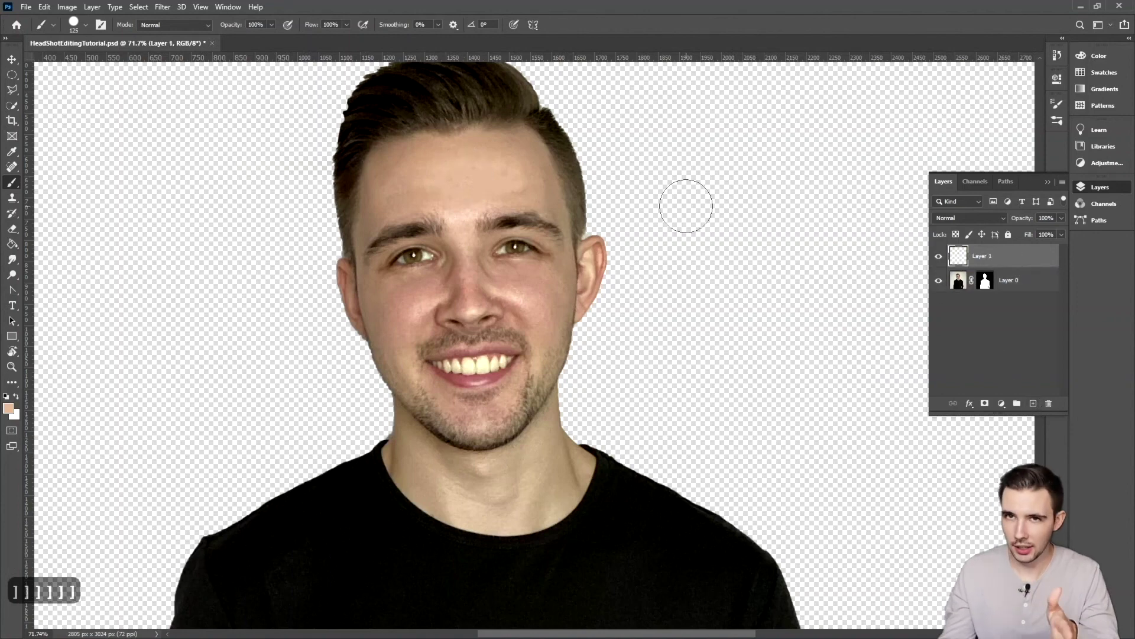
# Step: Try painting the sampled skin tone across the forehead at 100% opacity, and undo the stroke
pyautogui.moveTo(507, 173)
pyautogui.mouseDown()
pyautogui.moveTo(476, 176)
pyautogui.moveTo(468, 204)
pyautogui.mouseUp()
pyautogui.hotkey('ctrl', 'z')
pyautogui.hotkey('ctrl', 'z')
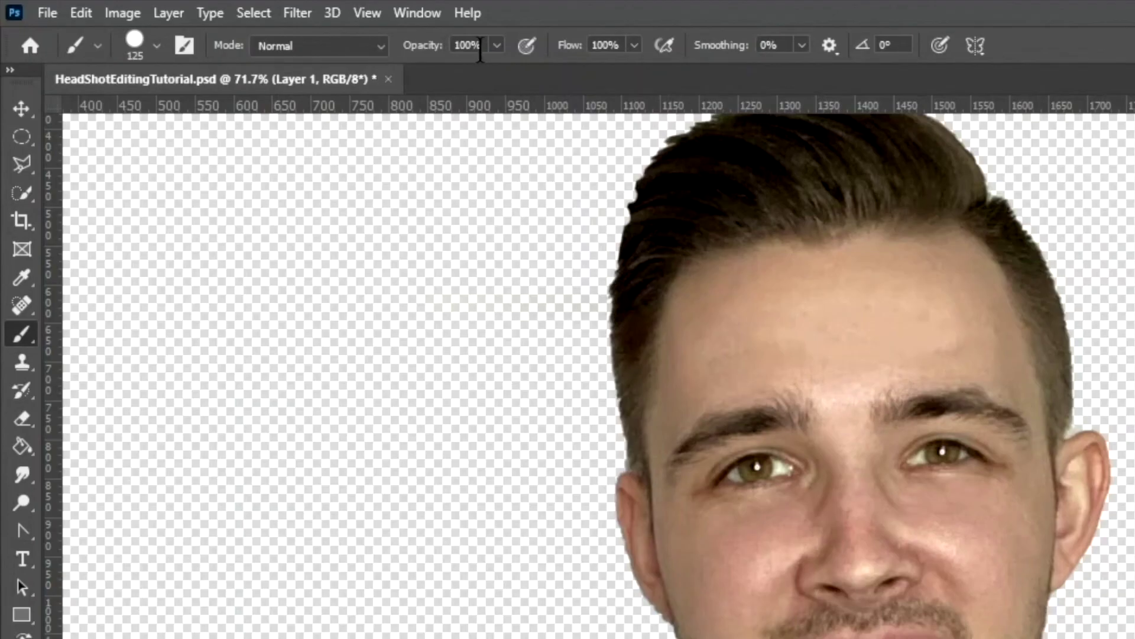
# Step: Set the brush opacity to 17% and choose the Soft Round brush tip with 0% hardness
pyautogui.click(495, 45)
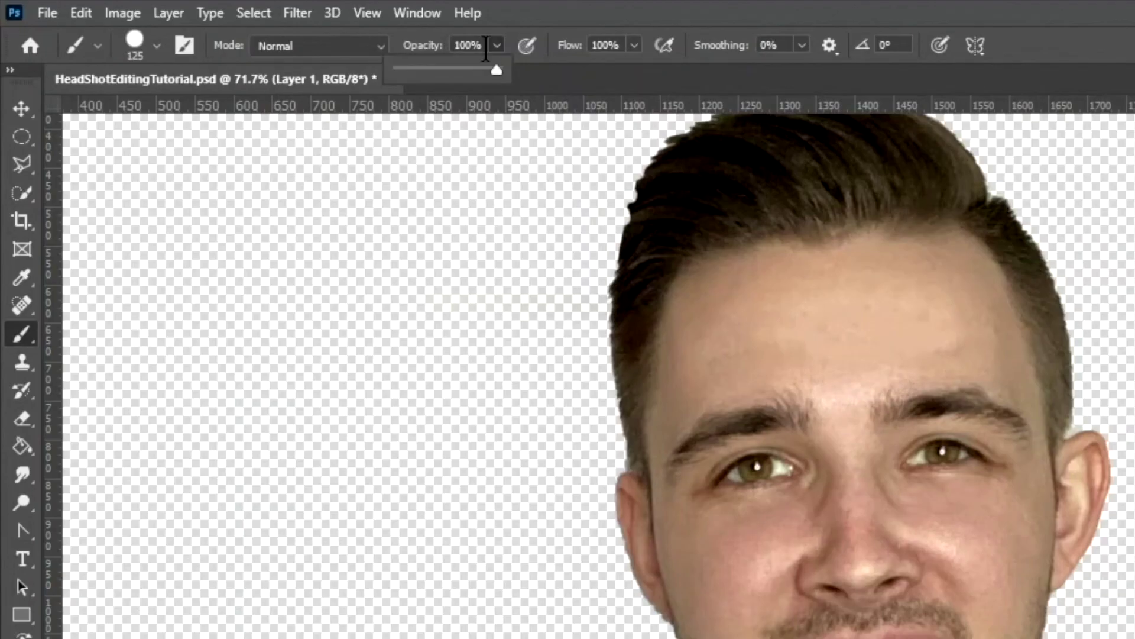
pyautogui.click(413, 68)
pyautogui.click(157, 46)
pyautogui.click(89, 216)
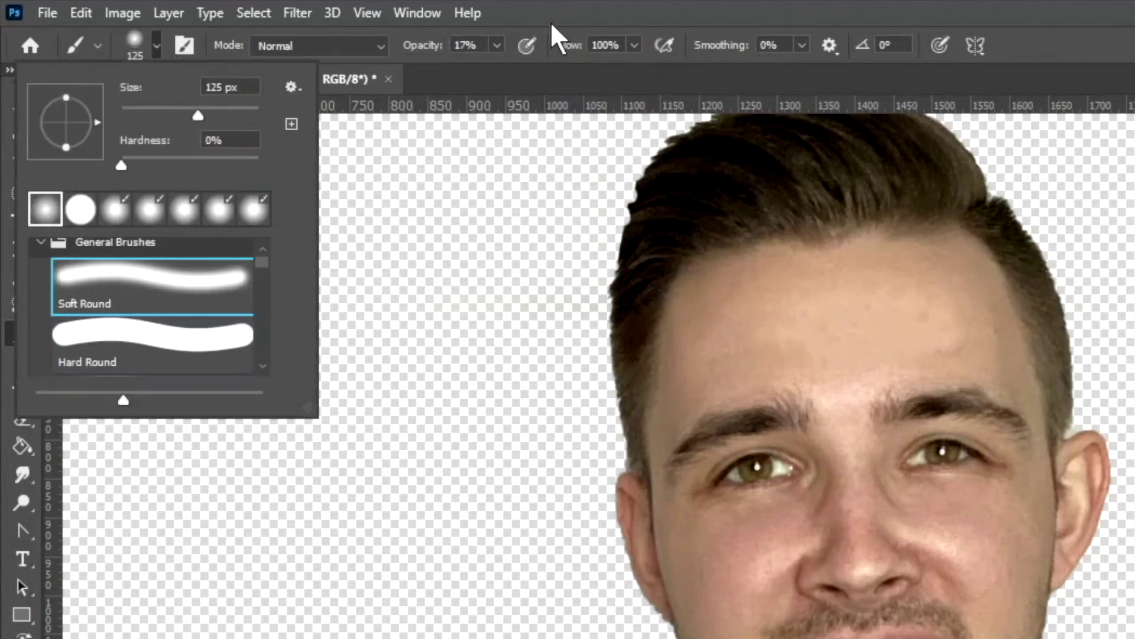
pyautogui.click(562, 55)
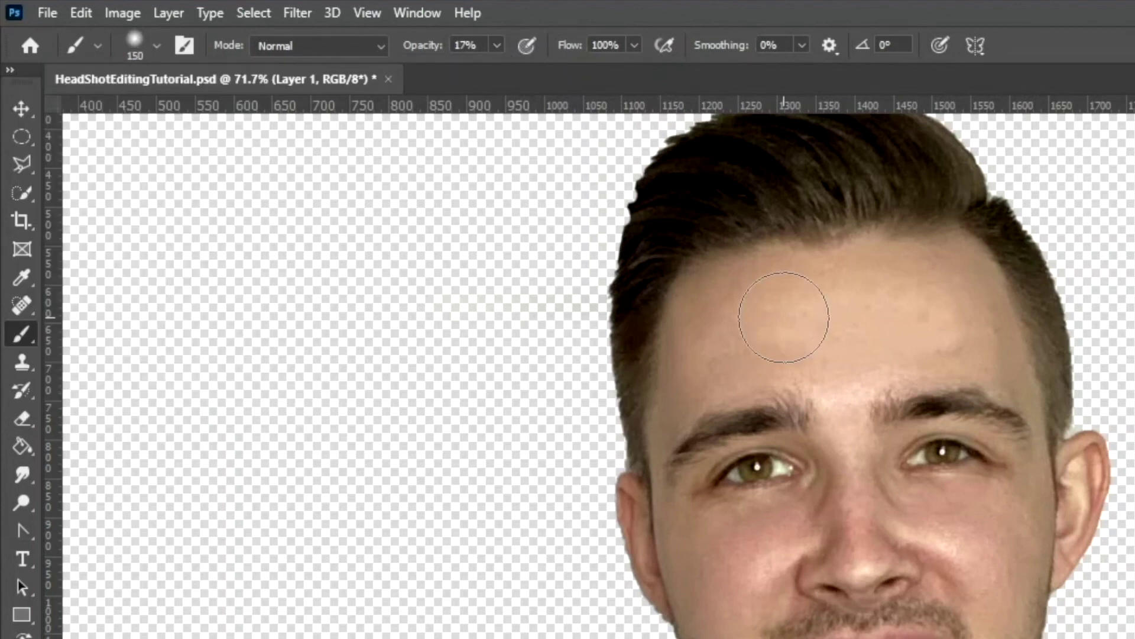
# Step: Enlarge the brush to 175 px and paint the sampled skin tone over the forehead to smooth it
pyautogui.press(']')
pyautogui.press(']')
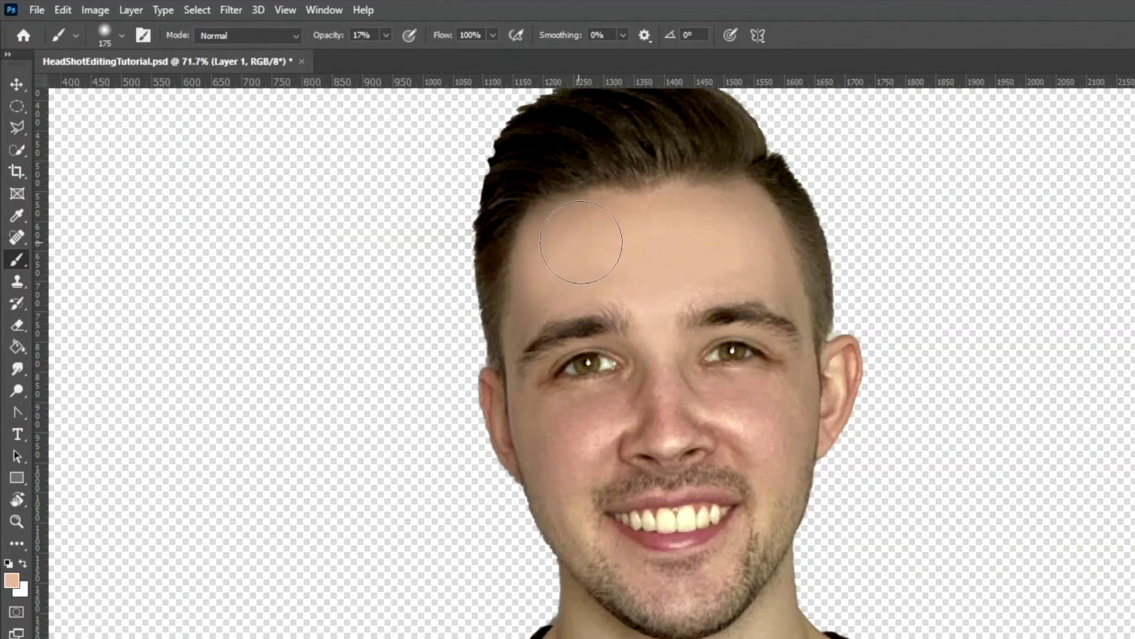
pyautogui.scroll(-2, 732, 409)
pyautogui.scroll(-2, 732, 409)
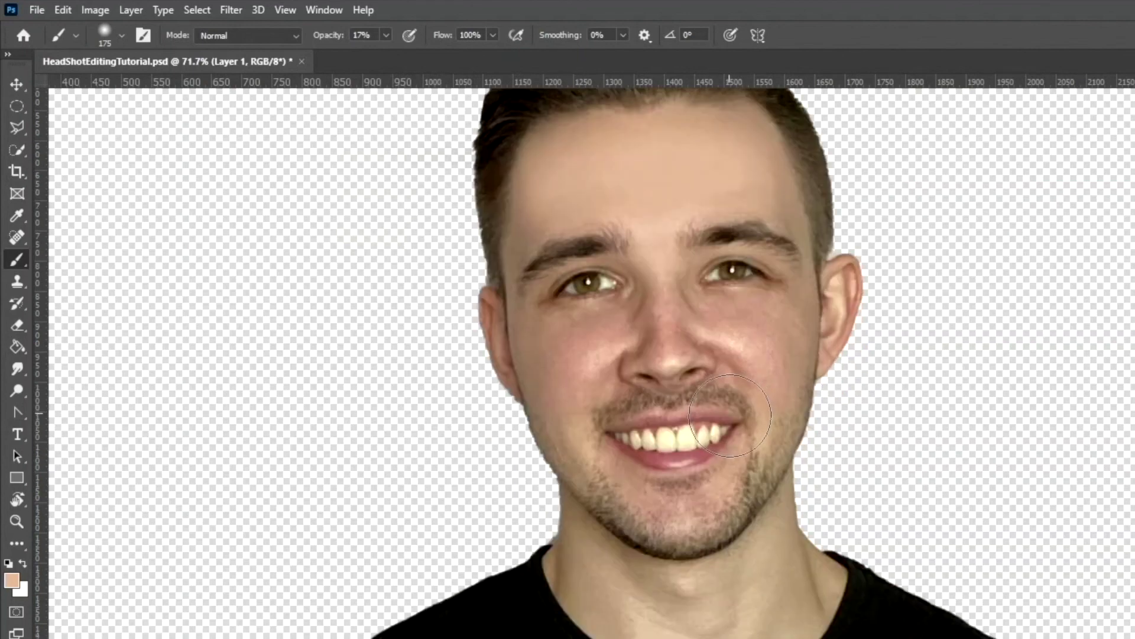
pyautogui.scroll(-3, 777, 413)
pyautogui.scroll(-2, 777, 412)
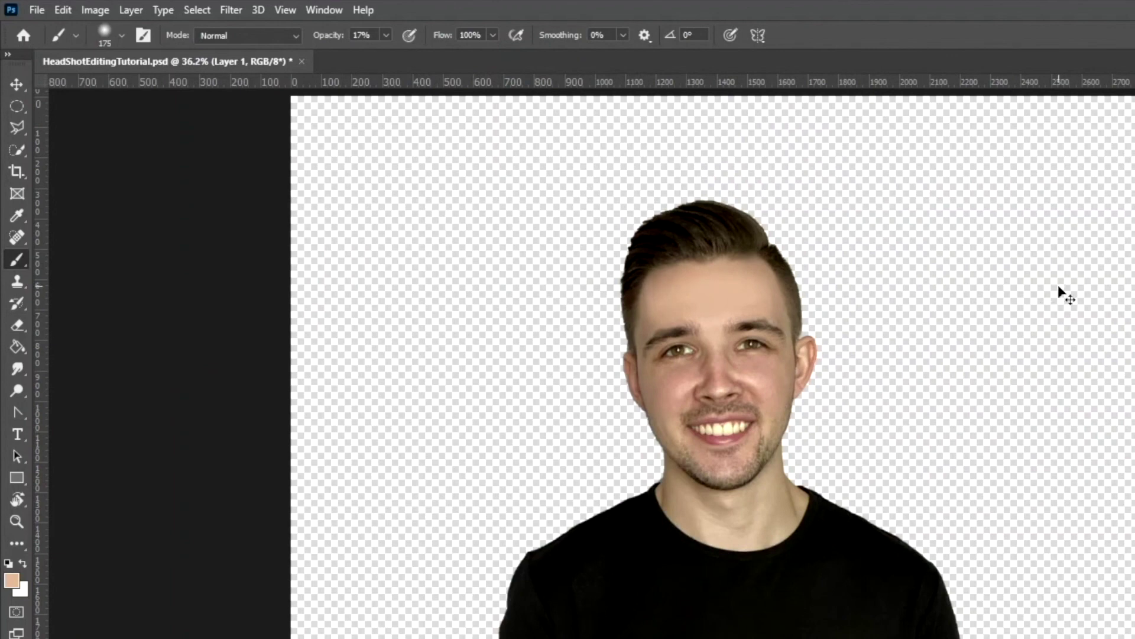
# Step: Undo and restore the forehead painting to compare the skin before and after smoothing
pyautogui.hotkey('ctrl', 'z')
pyautogui.hotkey('ctrl', 'z')
pyautogui.hotkey('ctrl', 'z')
pyautogui.hotkey('ctrl', 'z')
pyautogui.hotkey('ctrl', 'z')
pyautogui.hotkey('ctrl', 'z')
pyautogui.hotkey('ctrl', 'z')
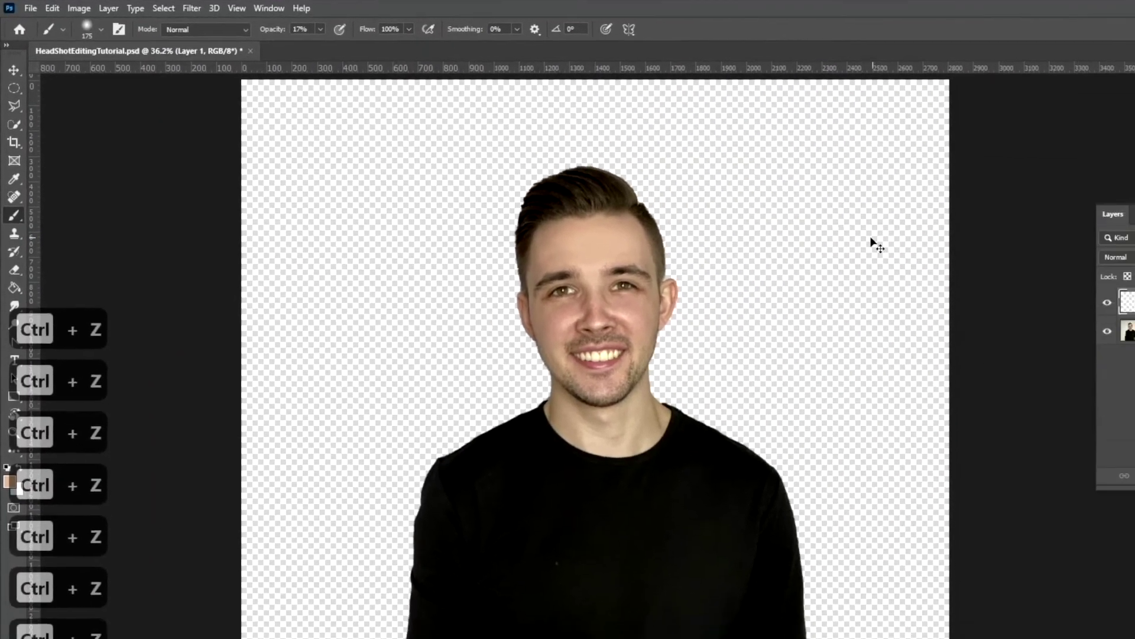
# Step: Sample the cheek's skin tone and smooth both cheeks with a 90 px brush
pyautogui.scroll(3, 611, 332)
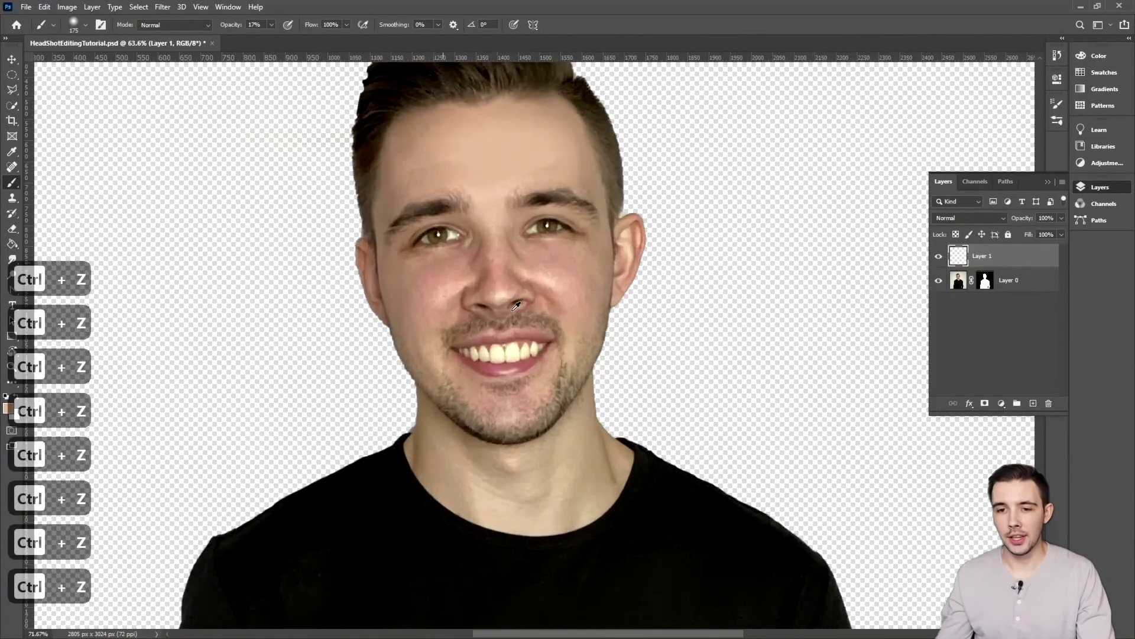
pyautogui.scroll(2, 516, 305)
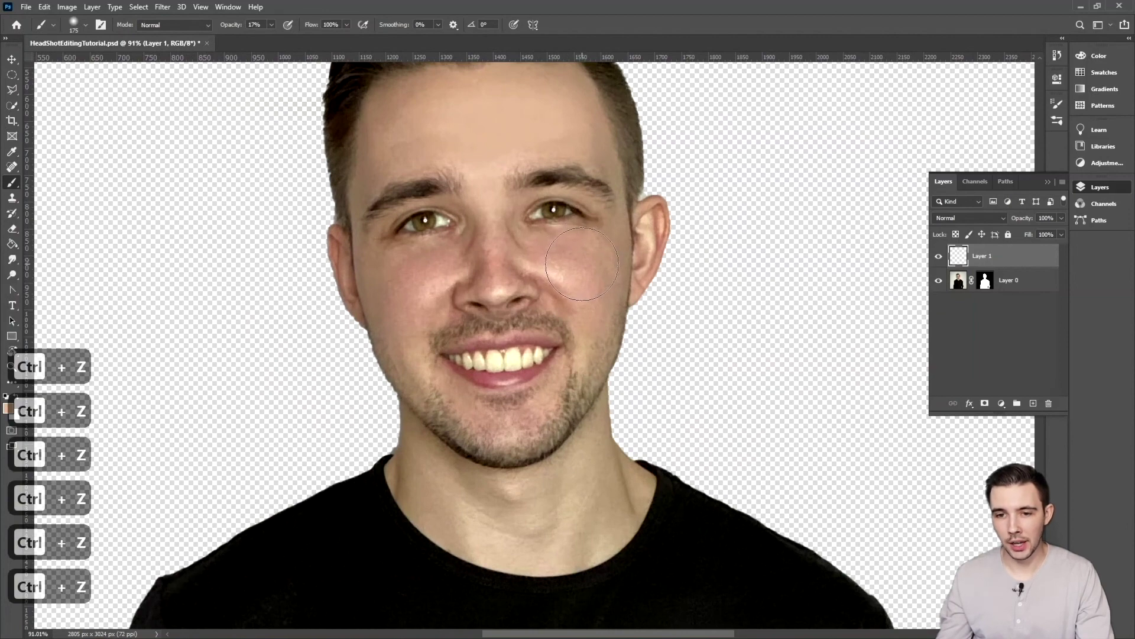
pyautogui.press('i')
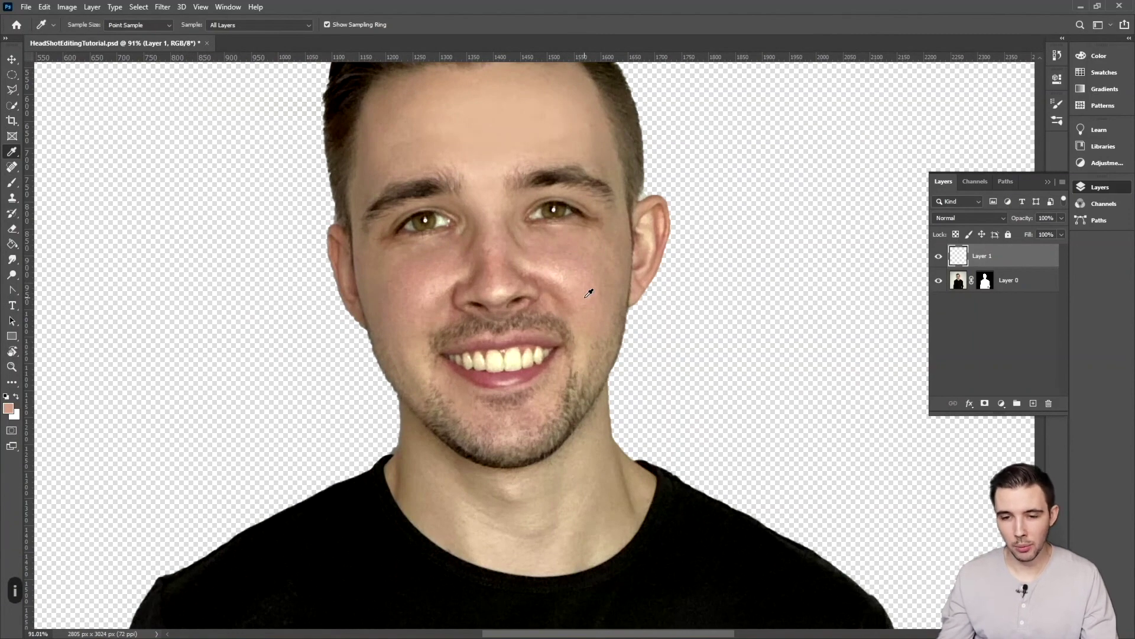
pyautogui.press('b')
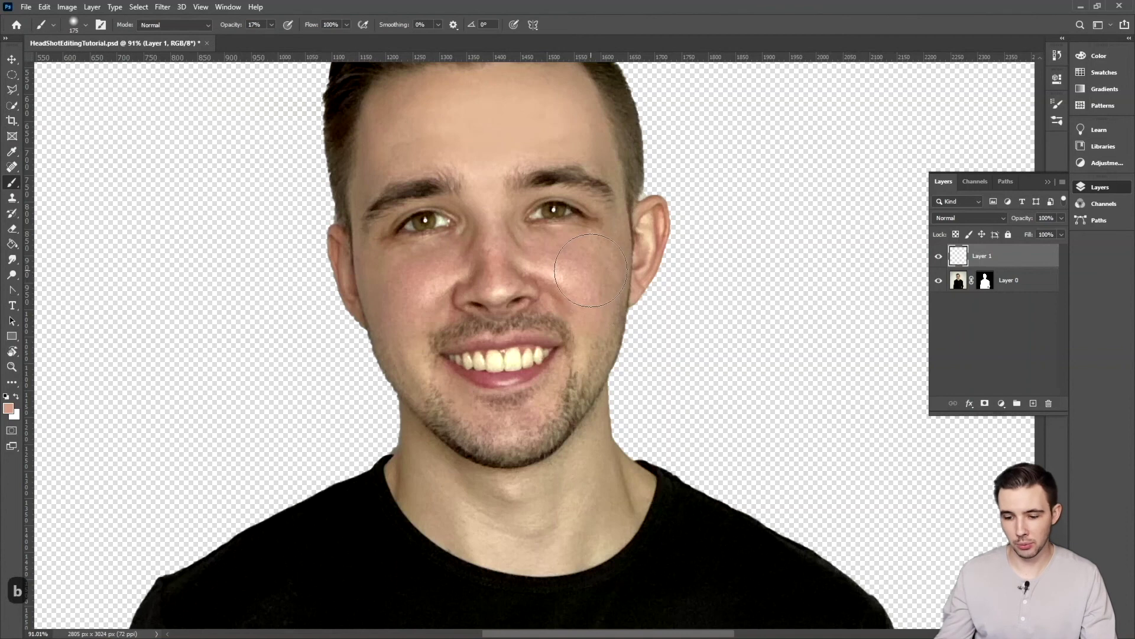
pyautogui.press('[')
pyautogui.press('[')
pyautogui.press('[')
pyautogui.press('[')
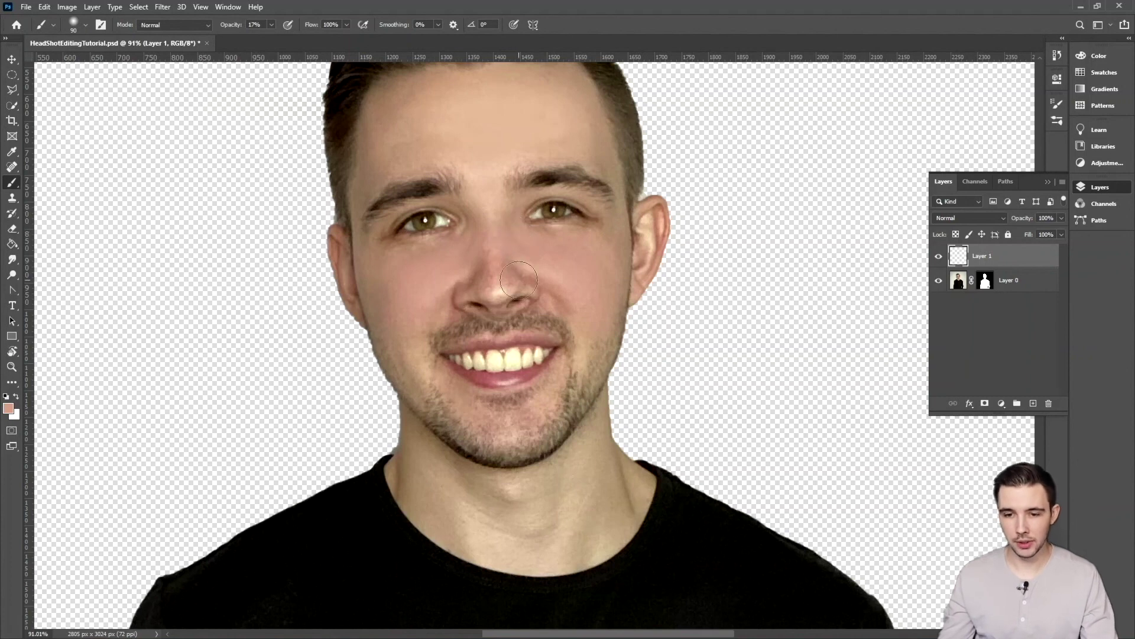
# Step: Sample the skin tone beside the nose and smooth the nose with a 70 px brush
pyautogui.press('i')
pyautogui.press('b')
pyautogui.press('[')
pyautogui.press('[')
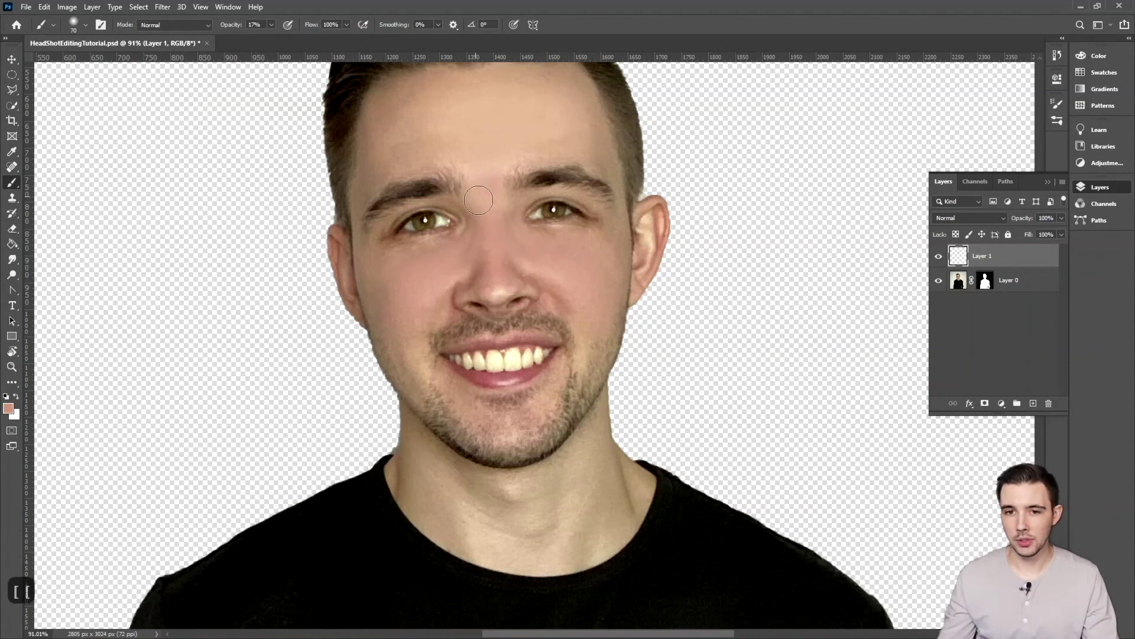
# Step: Enlarge the brush to 150 px and paint softly over the skin between the eyebrows
pyautogui.press(']')
pyautogui.press(']')
pyautogui.press(']')
pyautogui.press(']')
pyautogui.press(']')
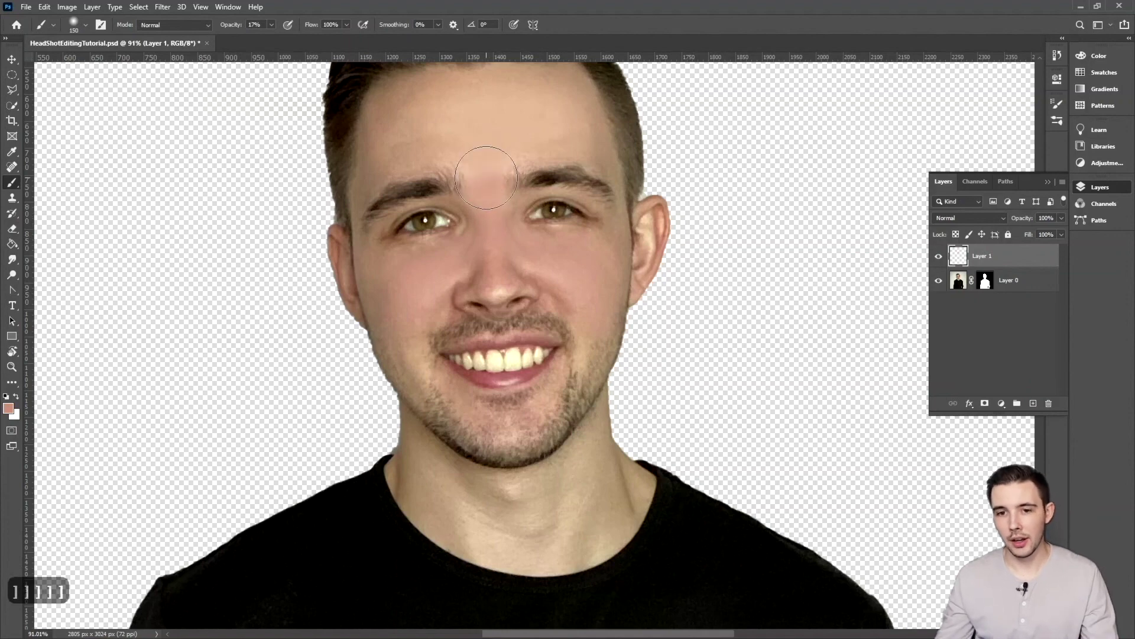
pyautogui.scroll(-1, 541, 268)
pyautogui.scroll(-1, 542, 267)
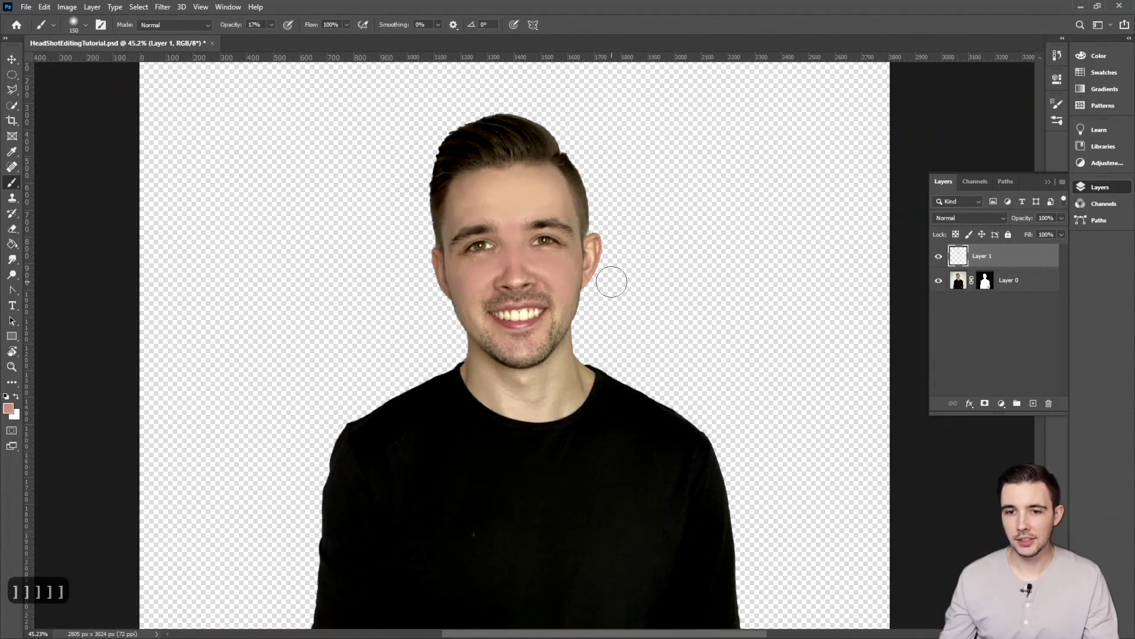
# Step: Blend the skin between the eyebrows with a tone sampled from the forehead, using a 100 px brush at 11% opacity
pyautogui.moveTo(271, 24)
pyautogui.mouseDown()
pyautogui.moveTo(255, 41)
pyautogui.moveTo(269, 38)
pyautogui.mouseUp()
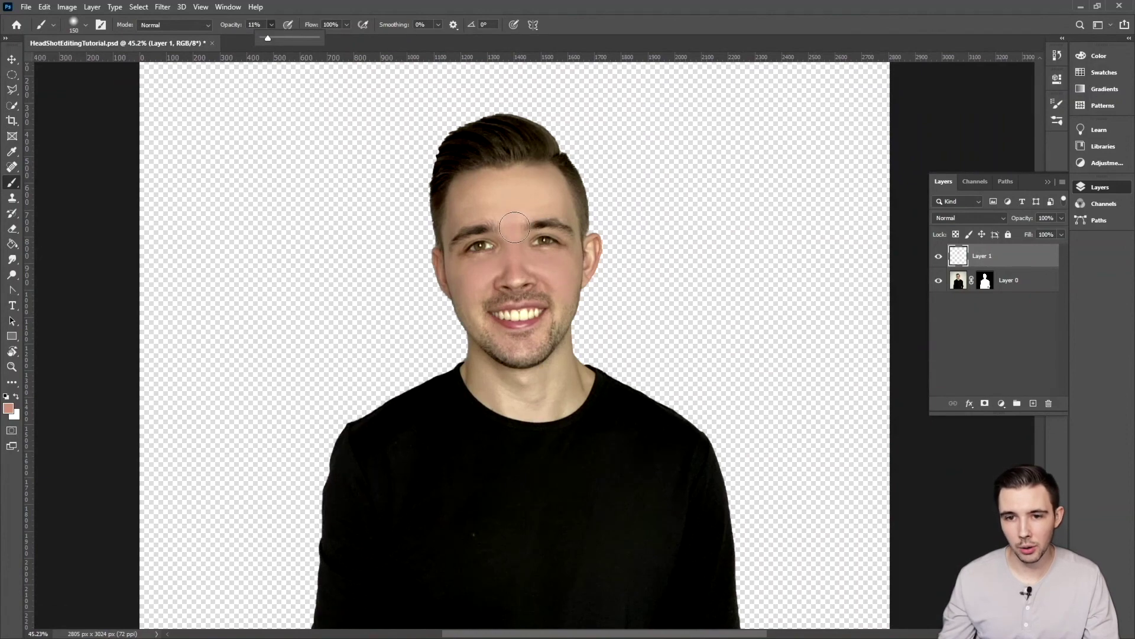
pyautogui.scroll(2, 514, 227)
pyautogui.press('i')
pyautogui.click(514, 198)
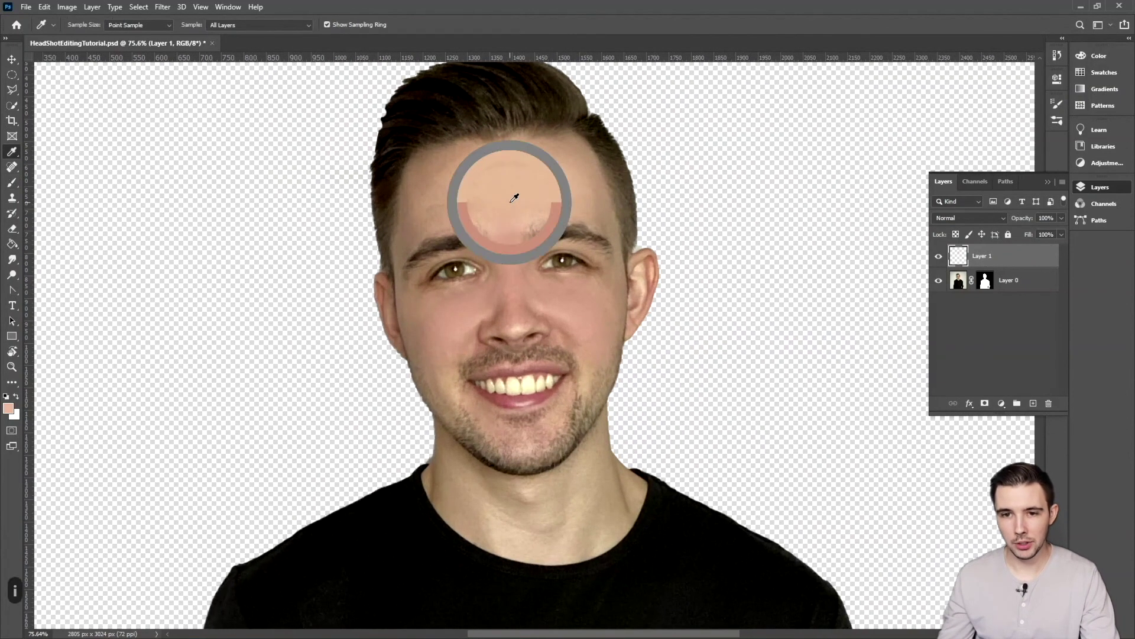
pyautogui.press('b')
pyautogui.press('[')
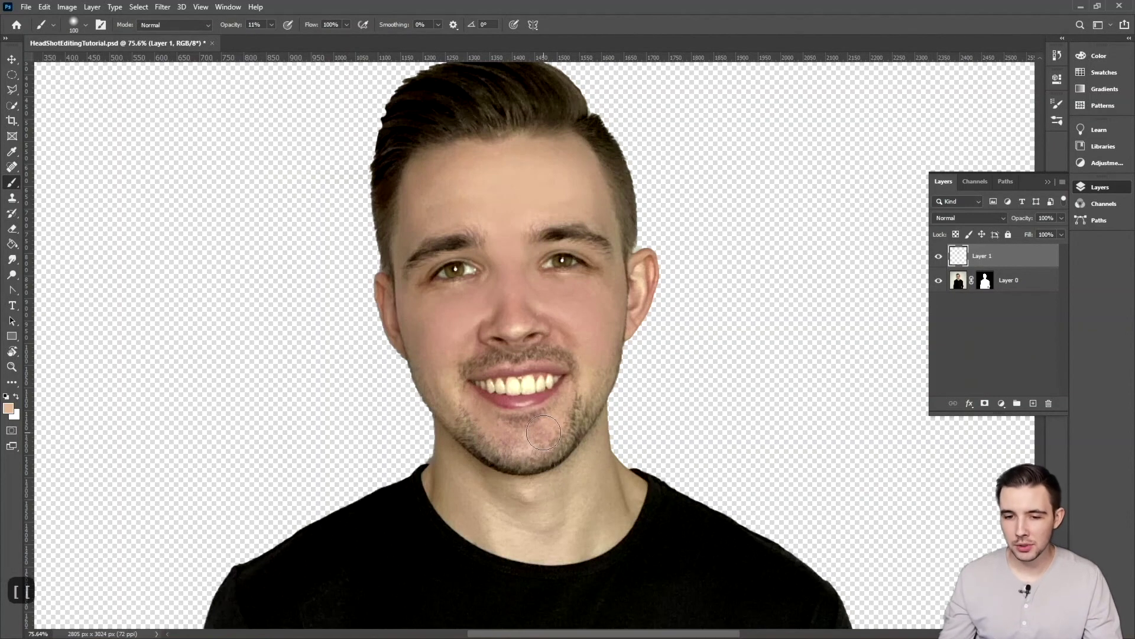
# Step: Paint the sampled skin tone lightly over the chin and lower face to even out the skin
pyautogui.scroll(3, 544, 432)
pyautogui.moveTo(552, 443)
pyautogui.mouseDown()
pyautogui.moveTo(426, 417)
pyautogui.moveTo(493, 444)
pyautogui.moveTo(547, 429)
pyautogui.moveTo(588, 390)
pyautogui.moveTo(564, 399)
pyautogui.moveTo(532, 441)
pyautogui.moveTo(580, 404)
pyautogui.moveTo(473, 440)
pyautogui.moveTo(340, 349)
pyautogui.moveTo(341, 306)
pyautogui.moveTo(366, 263)
pyautogui.moveTo(370, 361)
pyautogui.mouseUp()
pyautogui.moveTo(643, 284)
pyautogui.mouseDown()
pyautogui.moveTo(620, 352)
pyautogui.moveTo(638, 296)
pyautogui.moveTo(615, 207)
pyautogui.mouseUp()
pyautogui.scroll(-3, 636, 188)
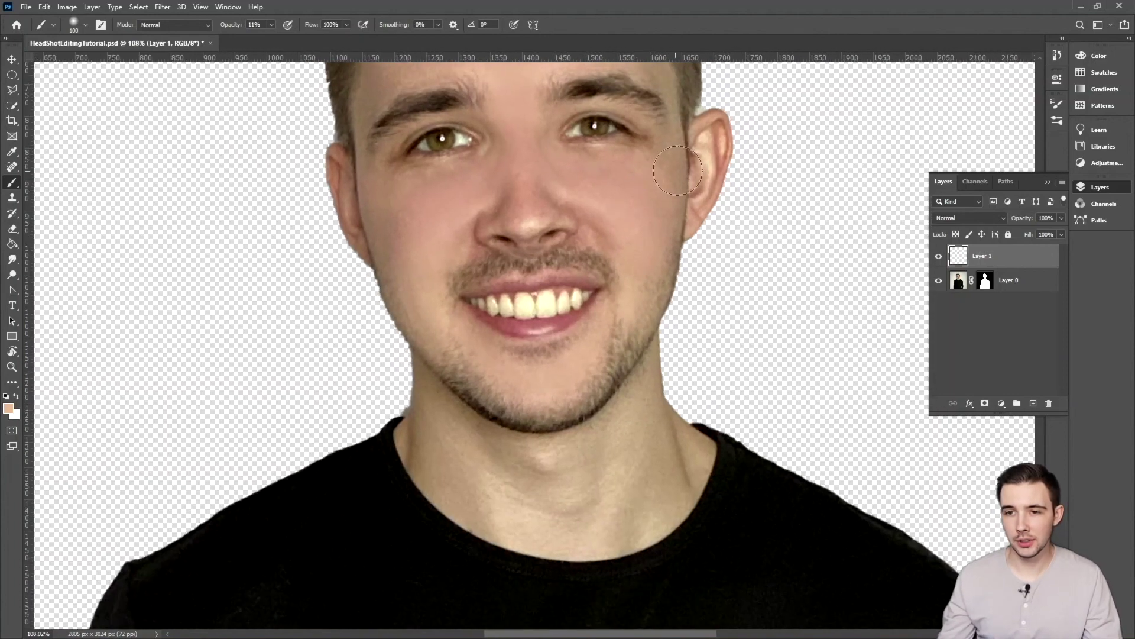
pyautogui.scroll(-2, 654, 203)
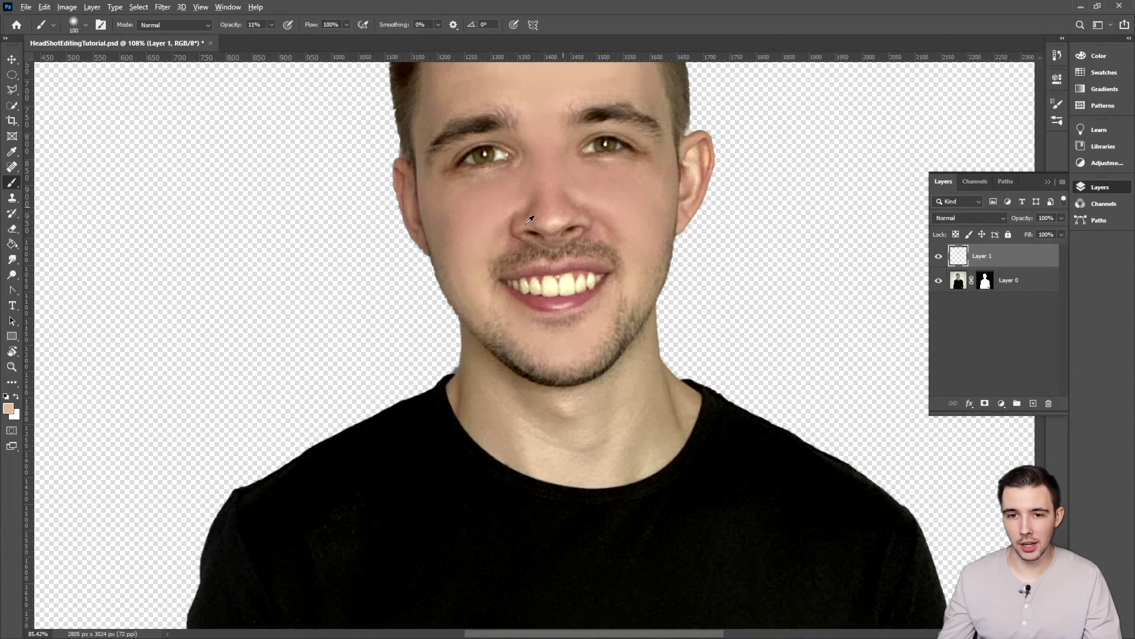
# Step: Lower the opacity of the painted skin layer, Layer 1, to 72% and deselect the layer
pyautogui.scroll(-7, 591, 189)
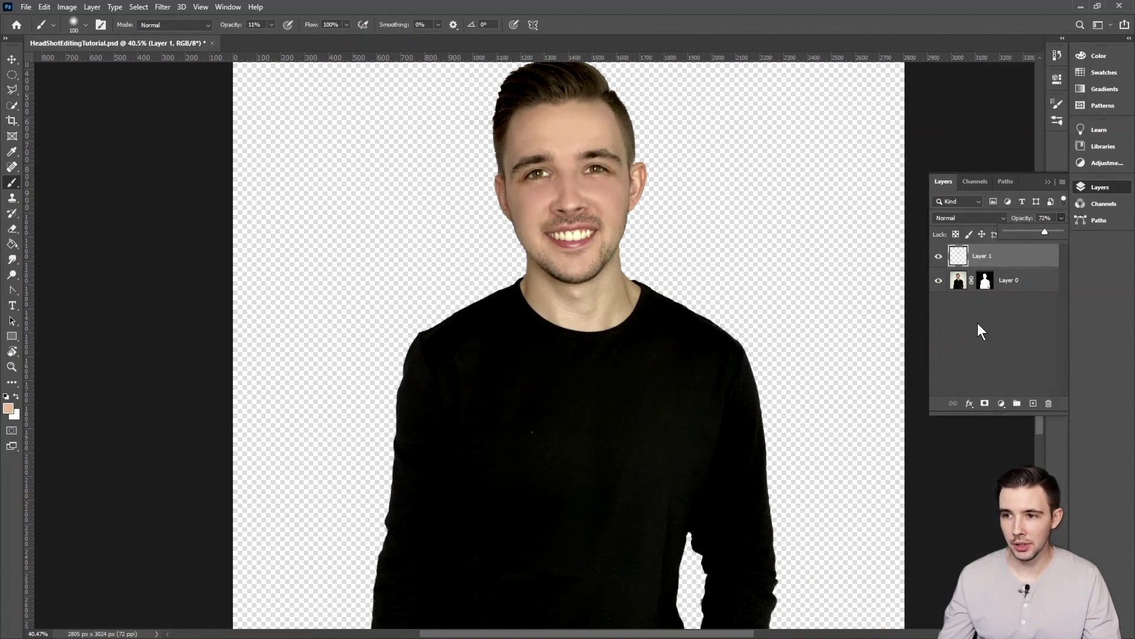
pyautogui.click(989, 351)
pyautogui.scroll(8, 562, 177)
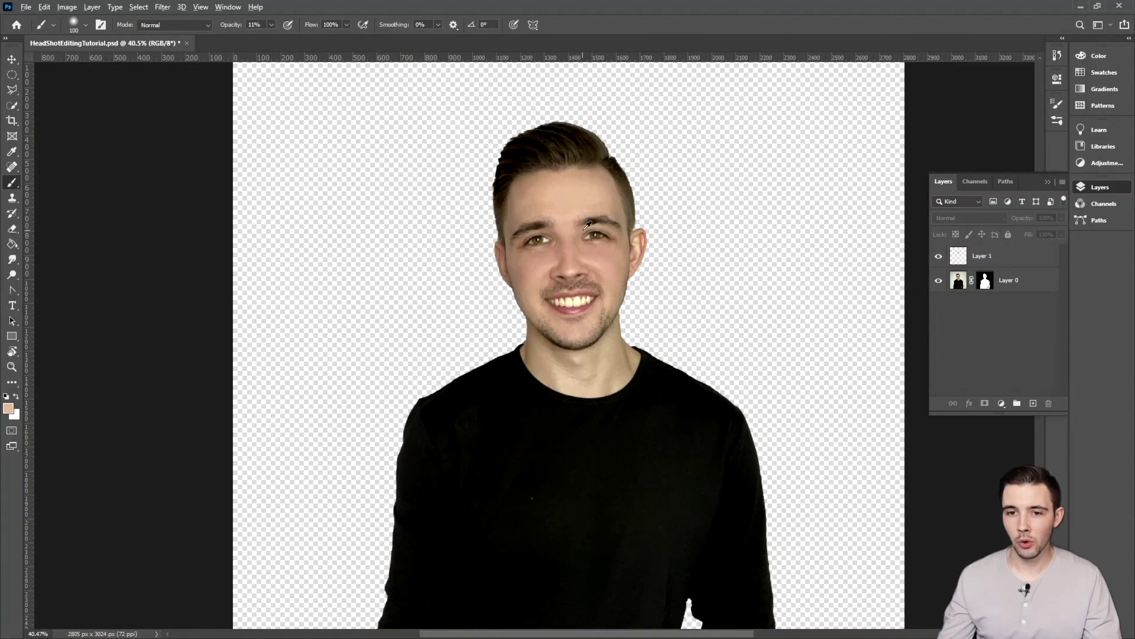
pyautogui.scroll(-4, 585, 229)
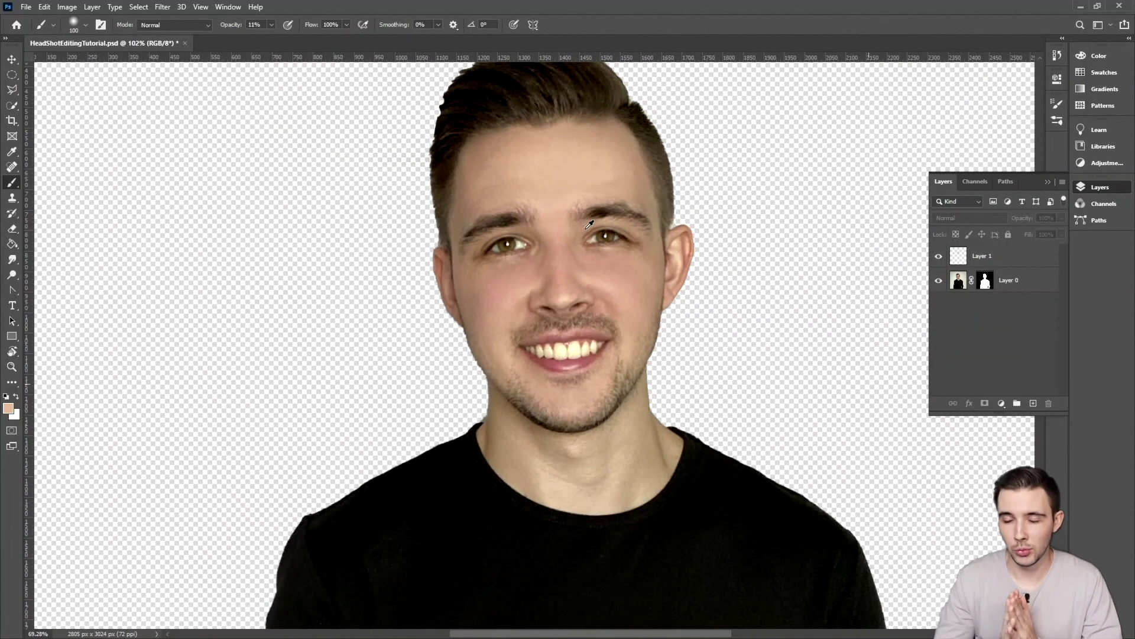
# Step: Merge Layer 1 and the masked Layer 0 into a single layer
pyautogui.click(1007, 260)
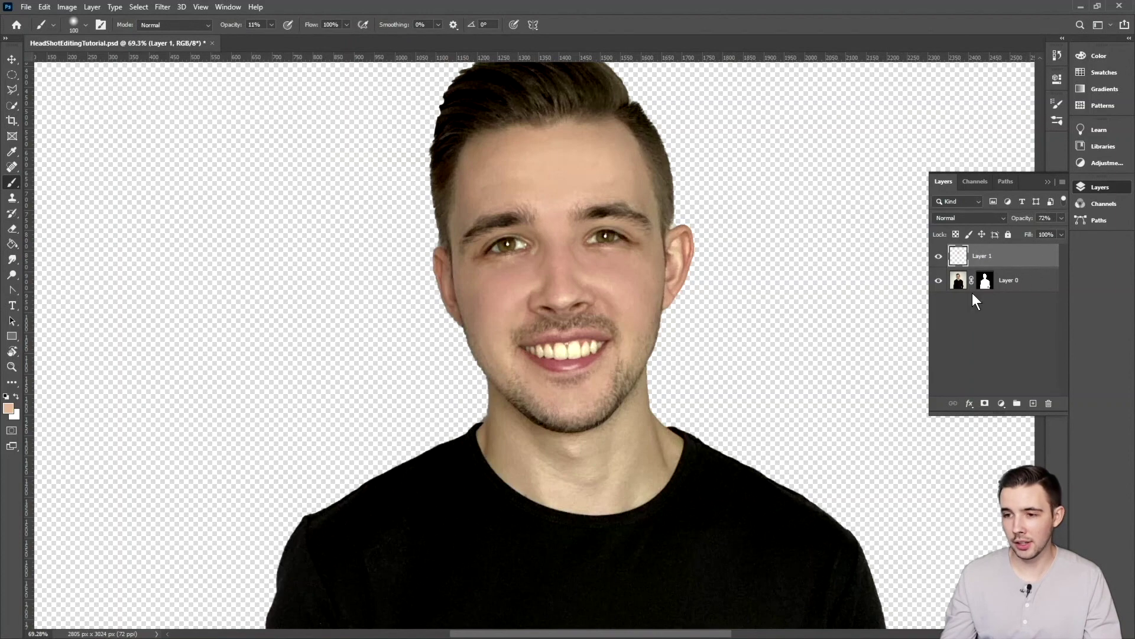
pyautogui.keyDown('shift'); pyautogui.click(1024, 286); pyautogui.keyUp('shift')
pyautogui.rightClick(1024, 282)
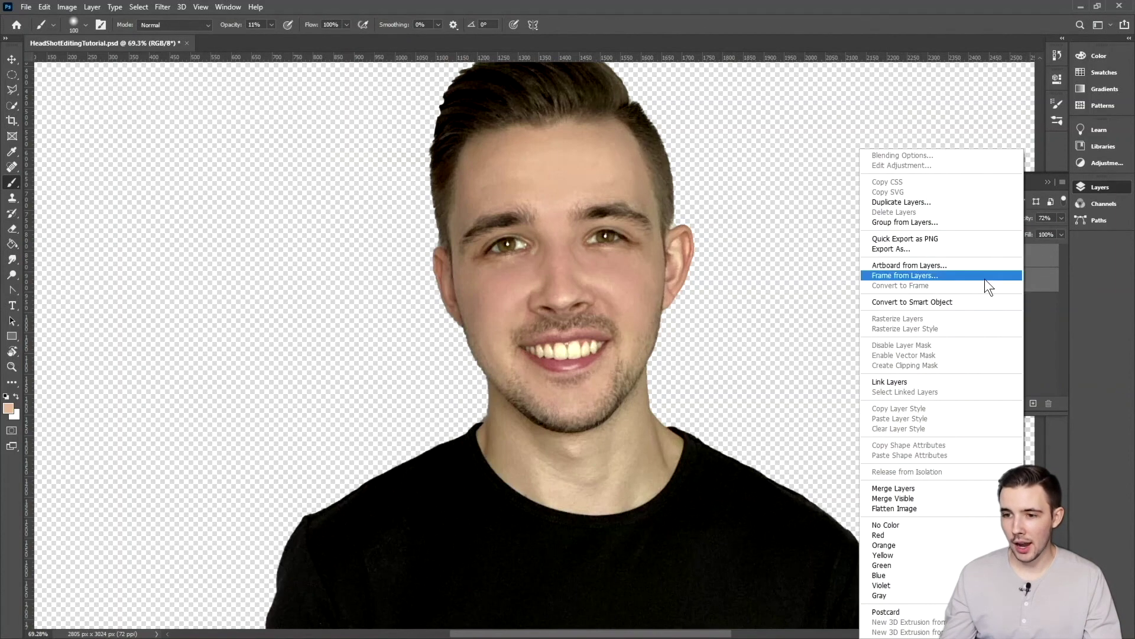
pyautogui.click(914, 488)
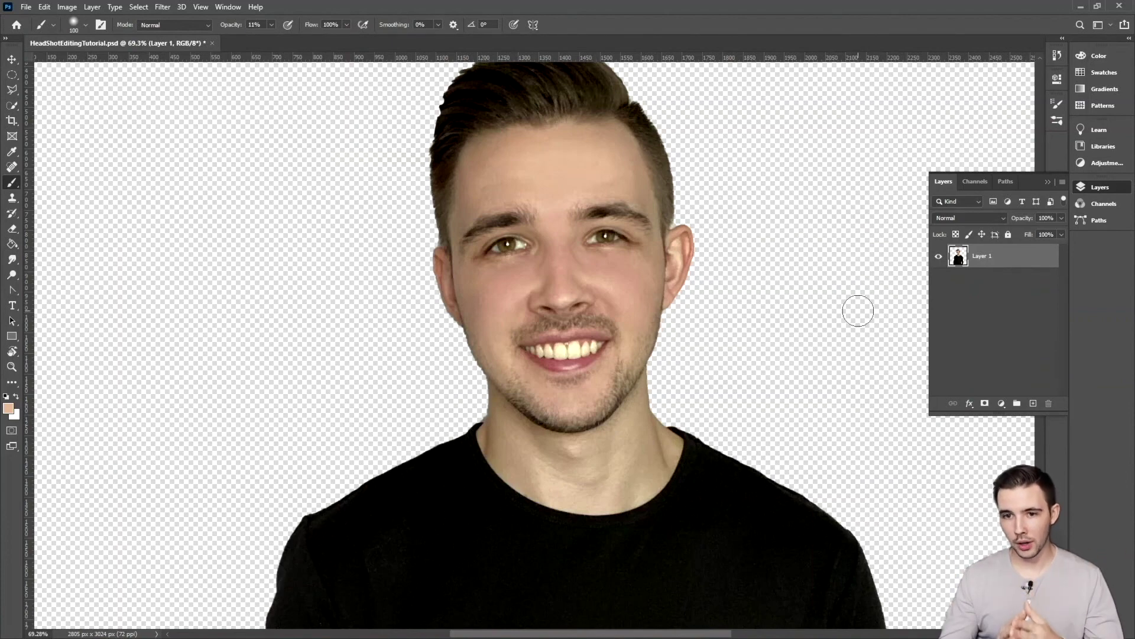
pyautogui.scroll(-3, 630, 286)
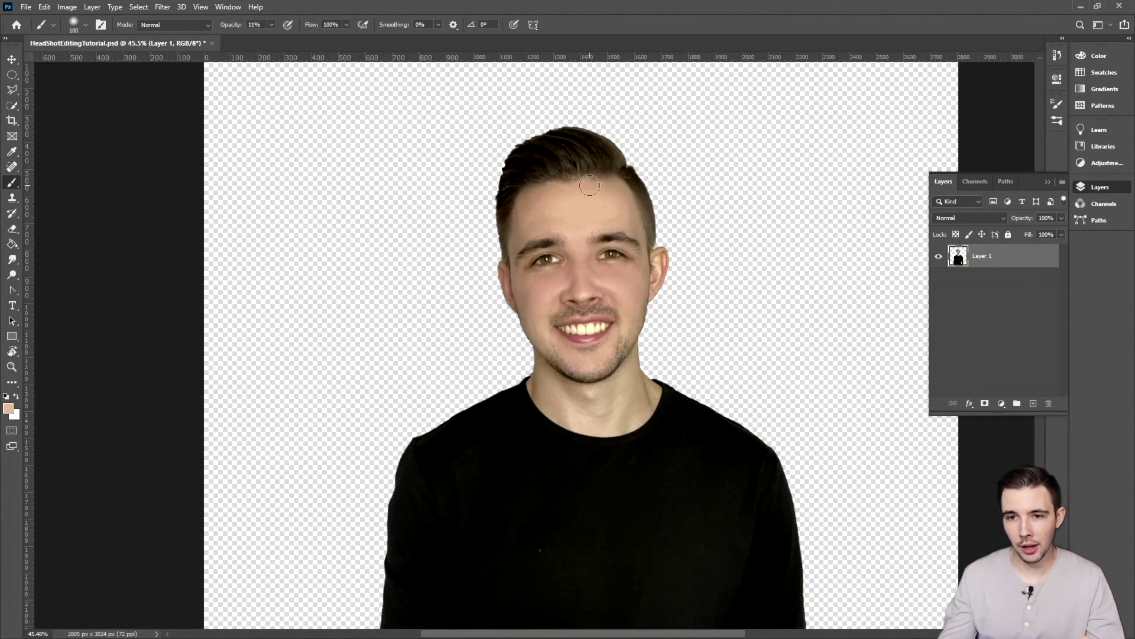
pyautogui.scroll(3, 576, 250)
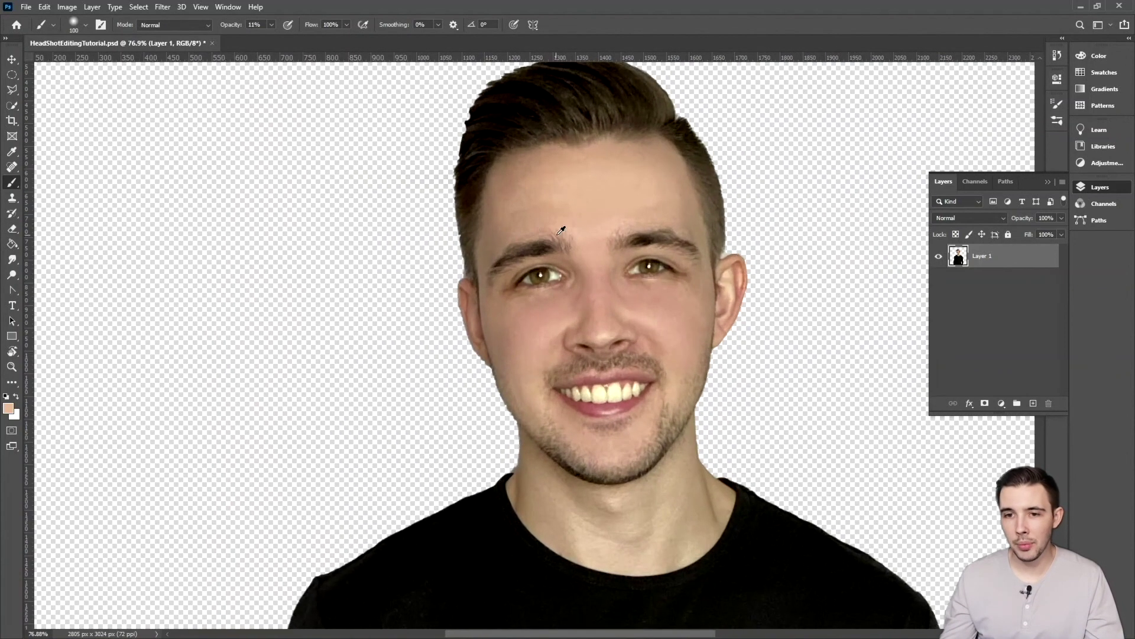